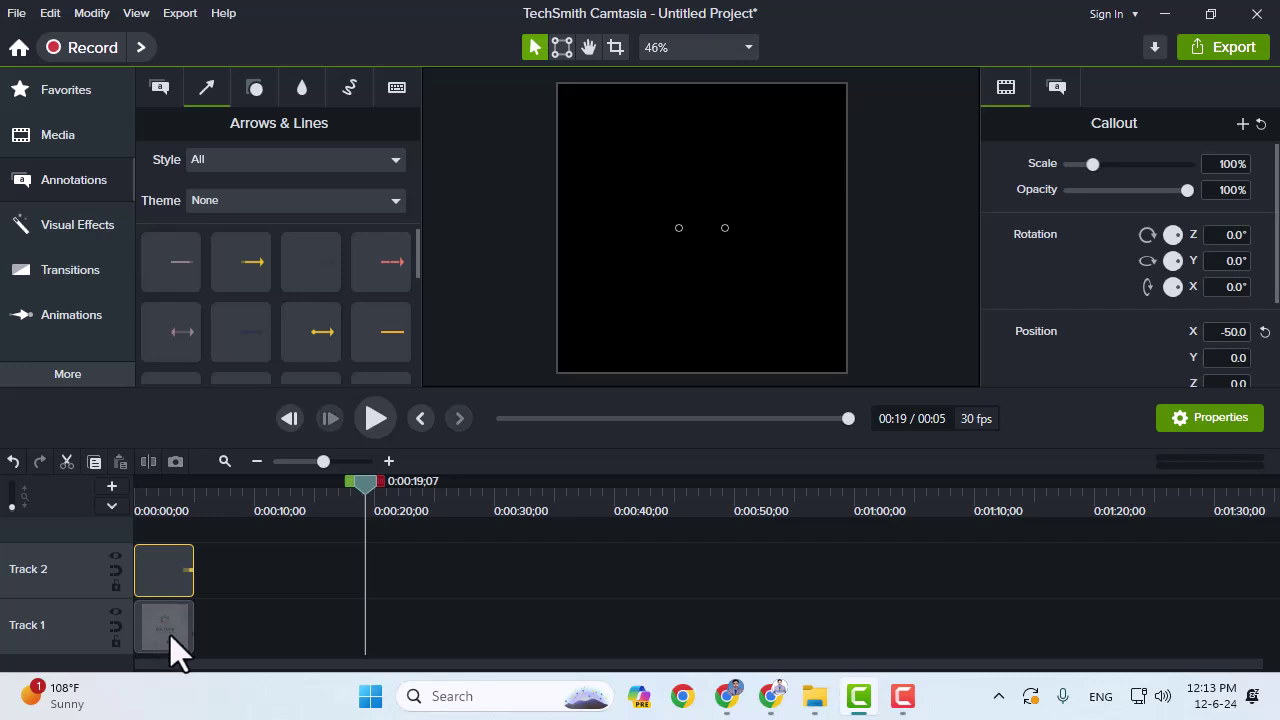
# - Set the playhead to 0:00:02;20 and position the arrow between the tagline and the row of small icons
pyautogui.click(168, 512)
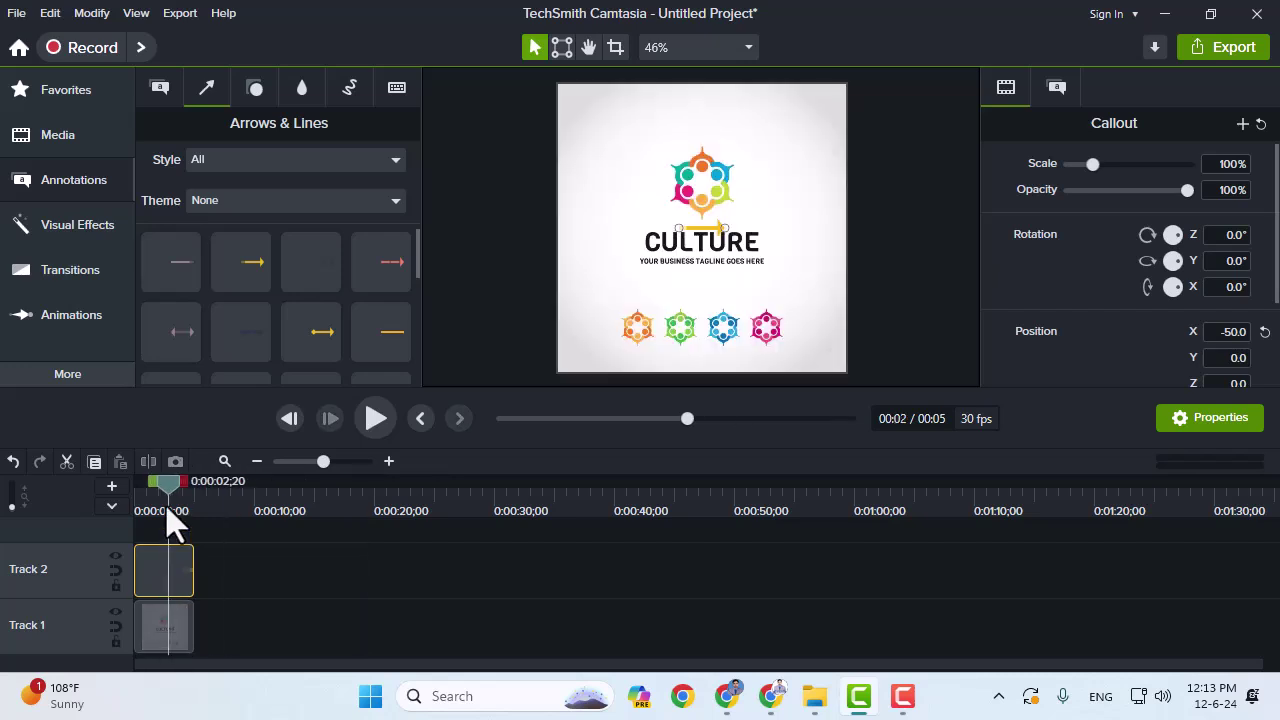
pyautogui.scroll(4, 160, 575)
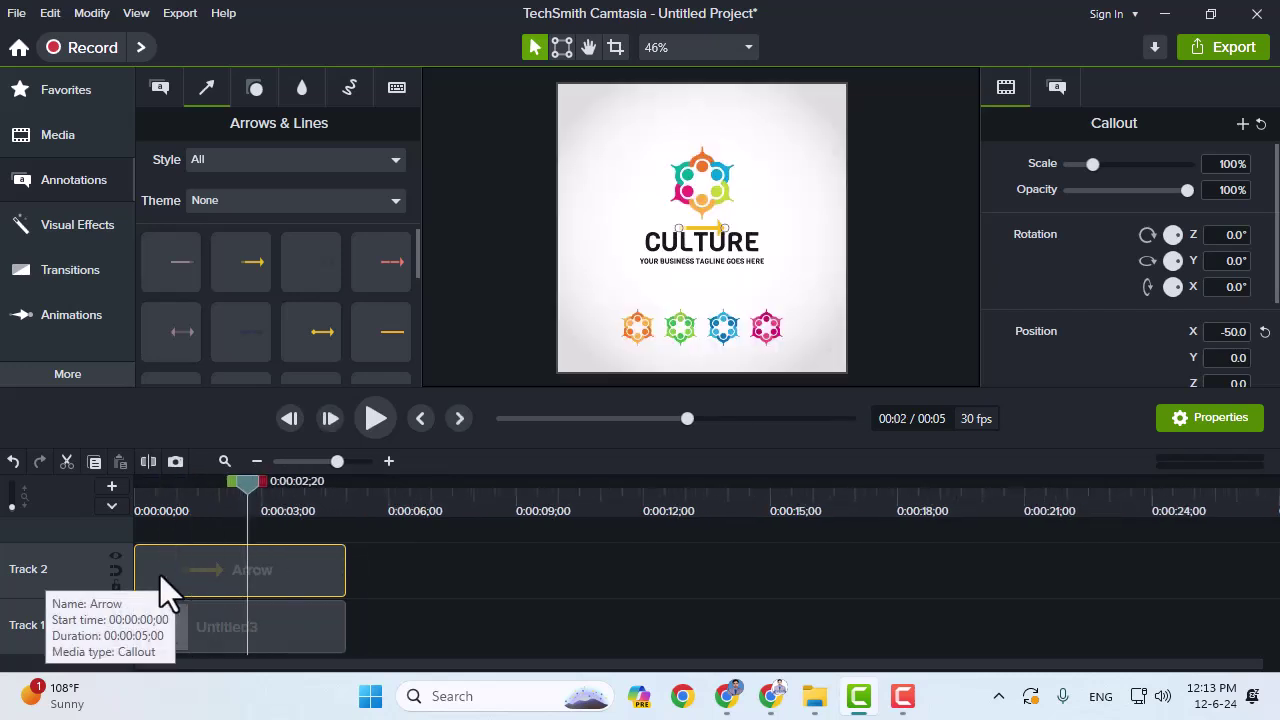
pyautogui.scroll(1, 242, 587)
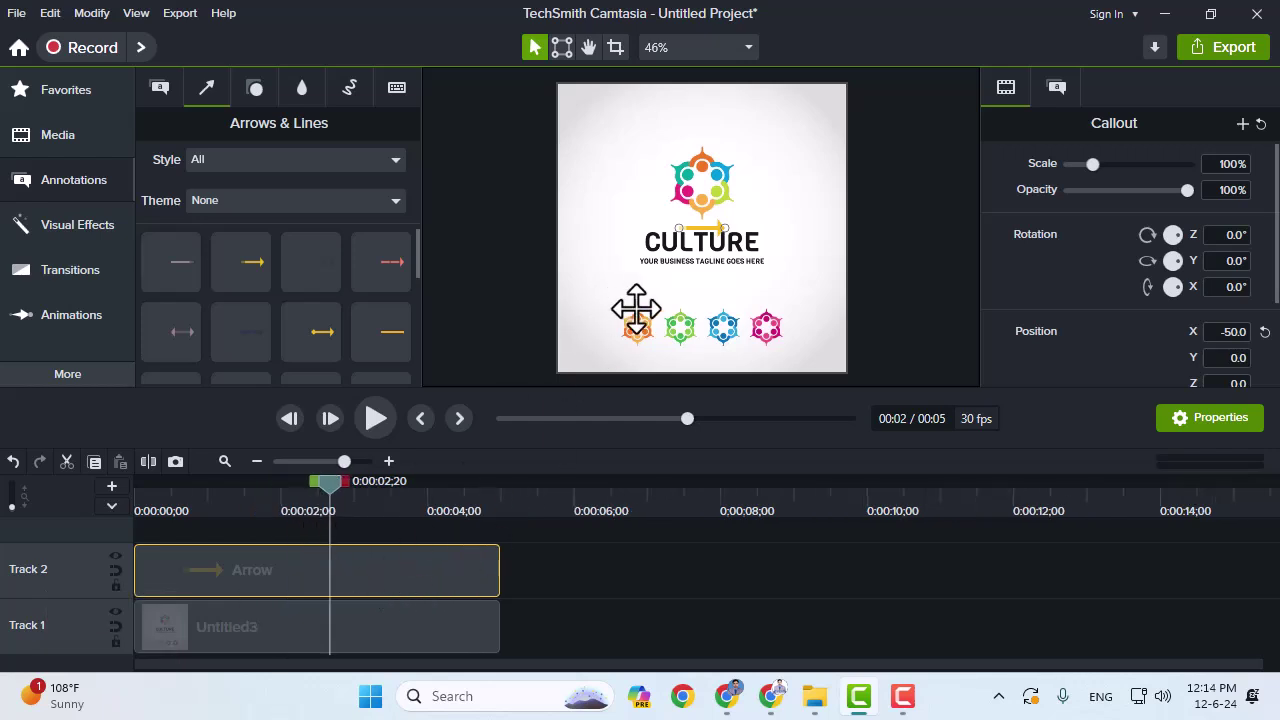
pyautogui.moveTo(700, 229); pyautogui.dragTo(705, 287)
pyautogui.click(607, 645)
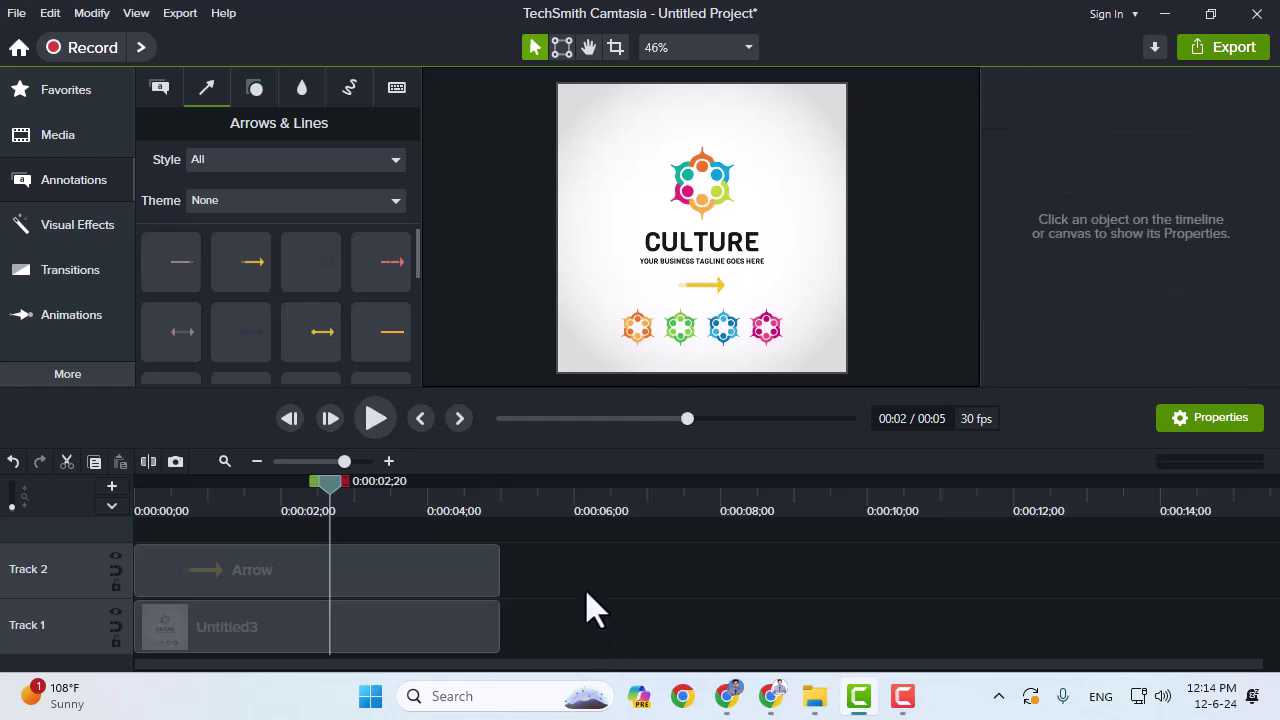
pyautogui.click(700, 286)
pyautogui.click(708, 286)
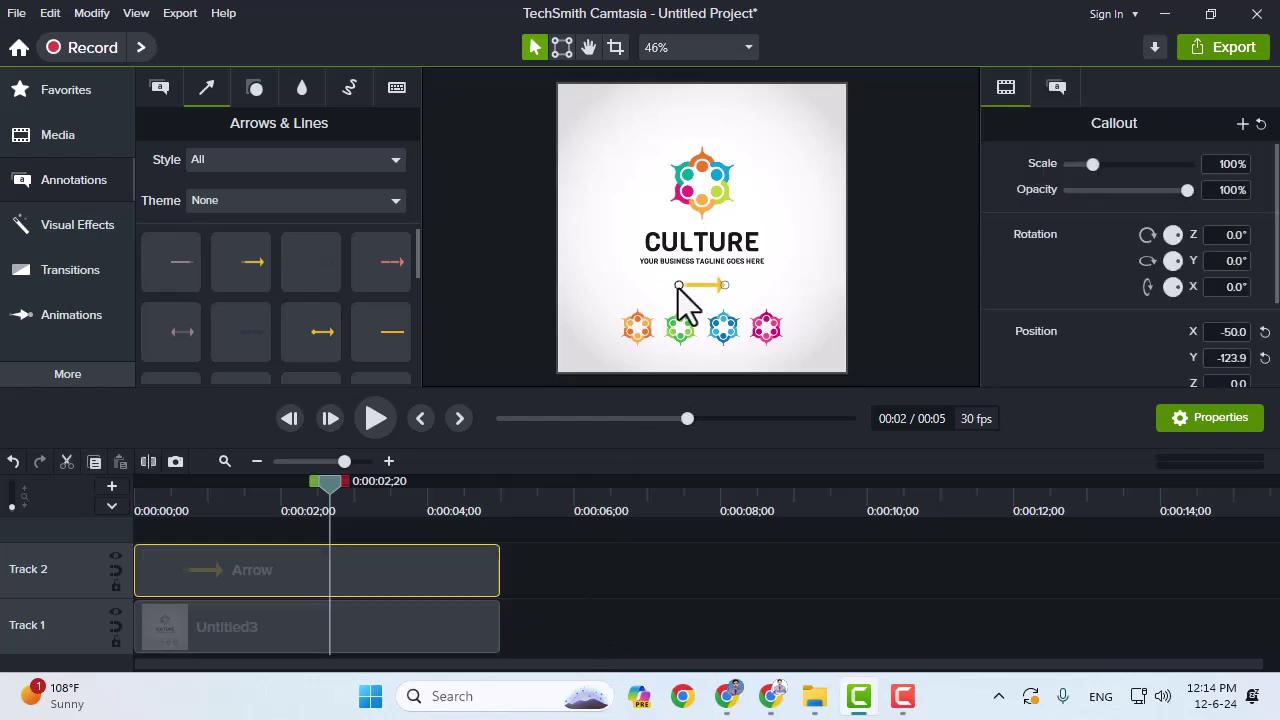
# - Move both arrow endpoints to make a long, gently slanted arrow and place it above the logo at about X -237, Y 291.3
pyautogui.moveTo(694, 286); pyautogui.dragTo(725, 110)
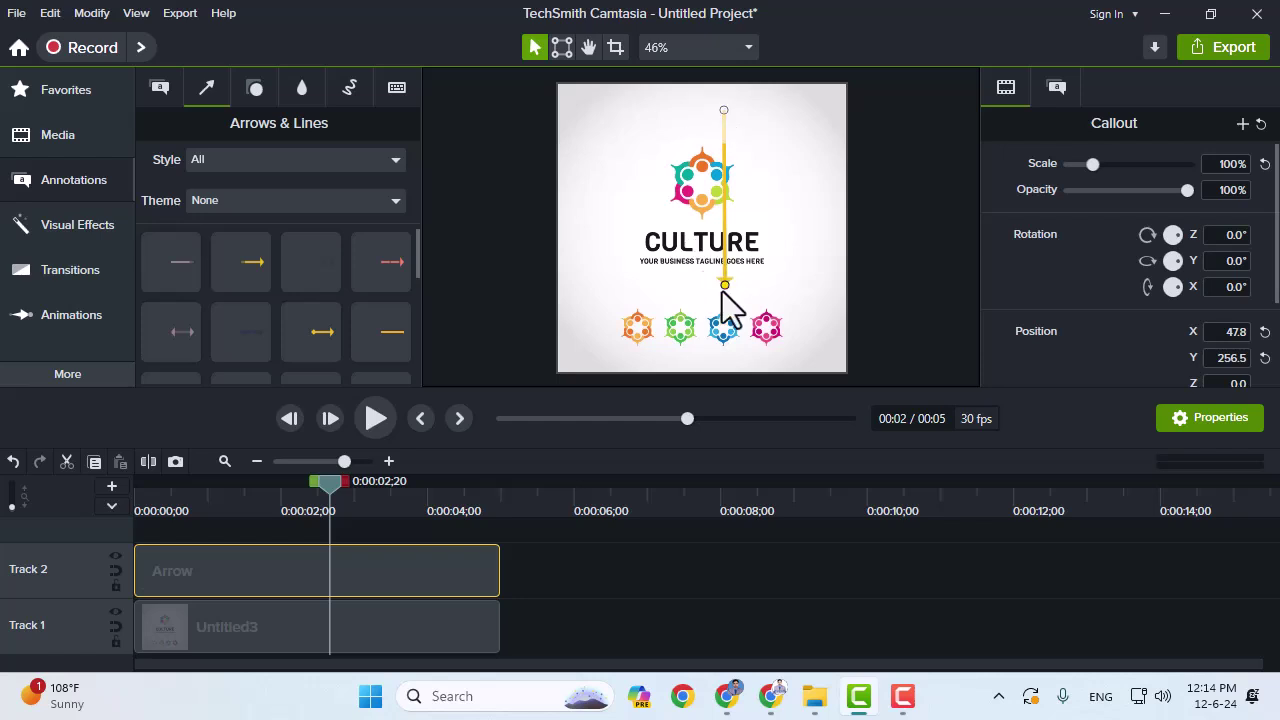
pyautogui.moveTo(724, 286); pyautogui.dragTo(603, 306)
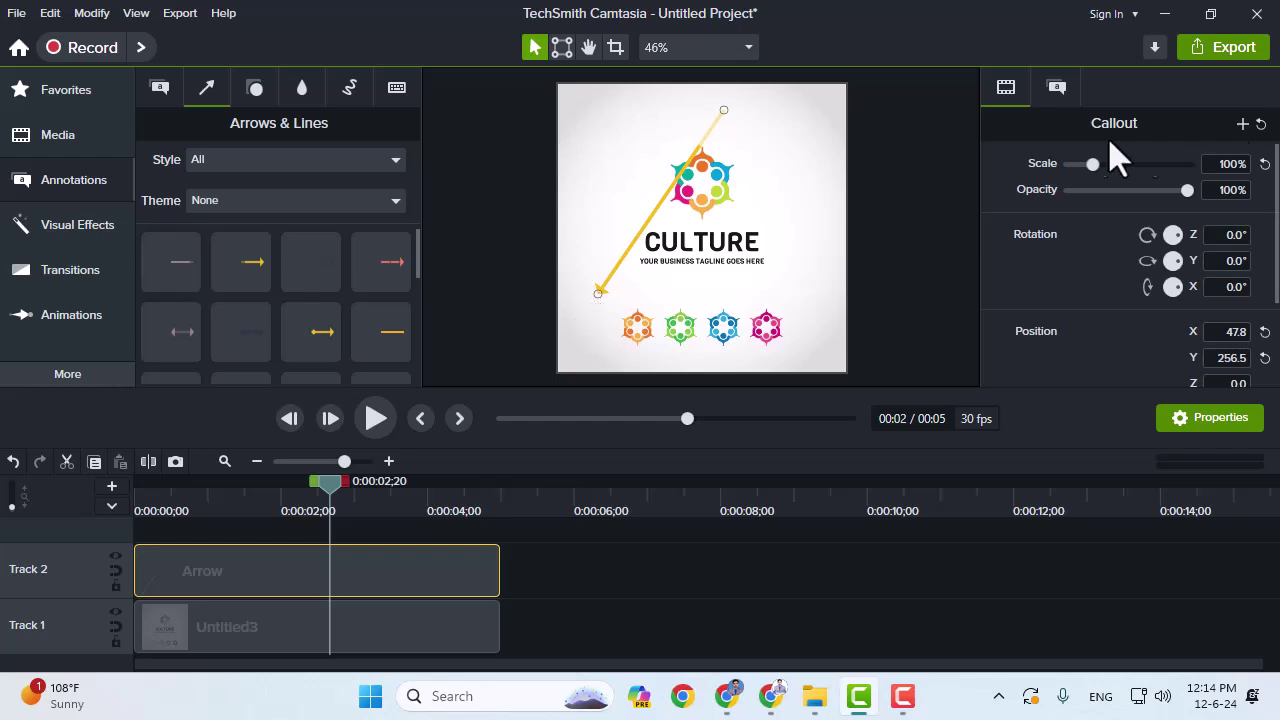
pyautogui.moveTo(597, 297); pyautogui.dragTo(813, 243)
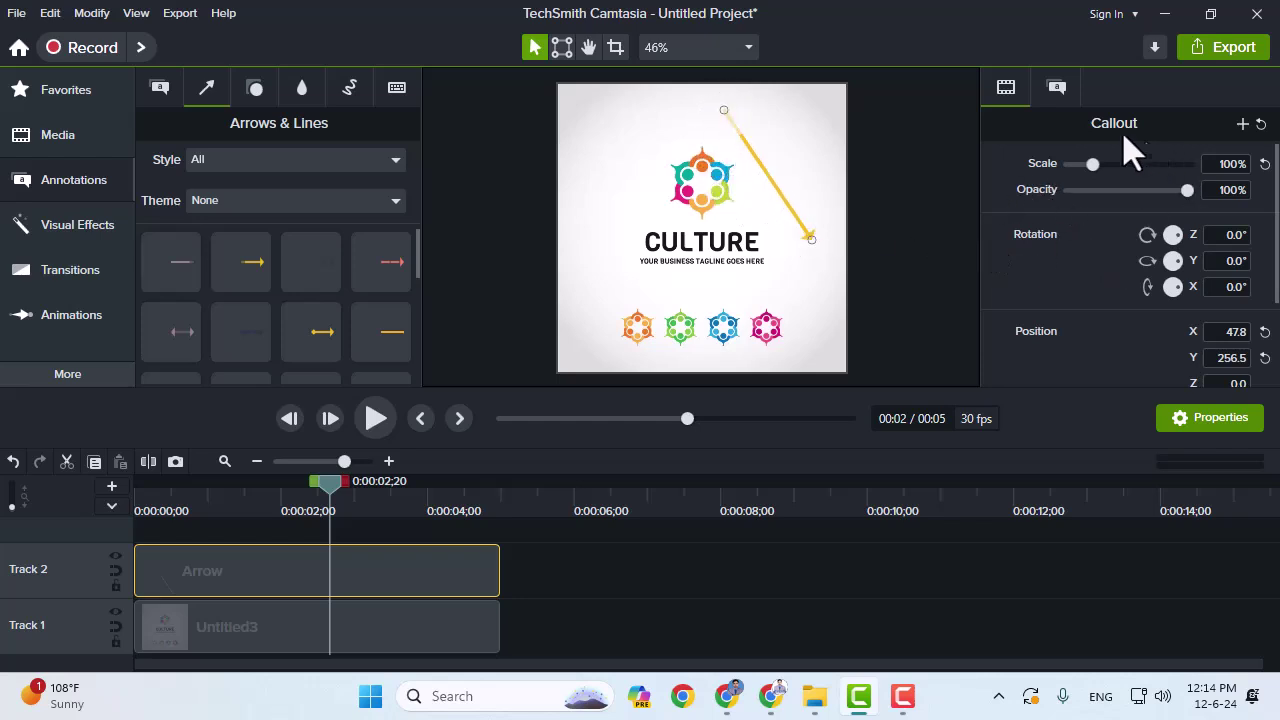
pyautogui.moveTo(812, 245); pyautogui.dragTo(786, 288)
pyautogui.moveTo(724, 110); pyautogui.dragTo(597, 241)
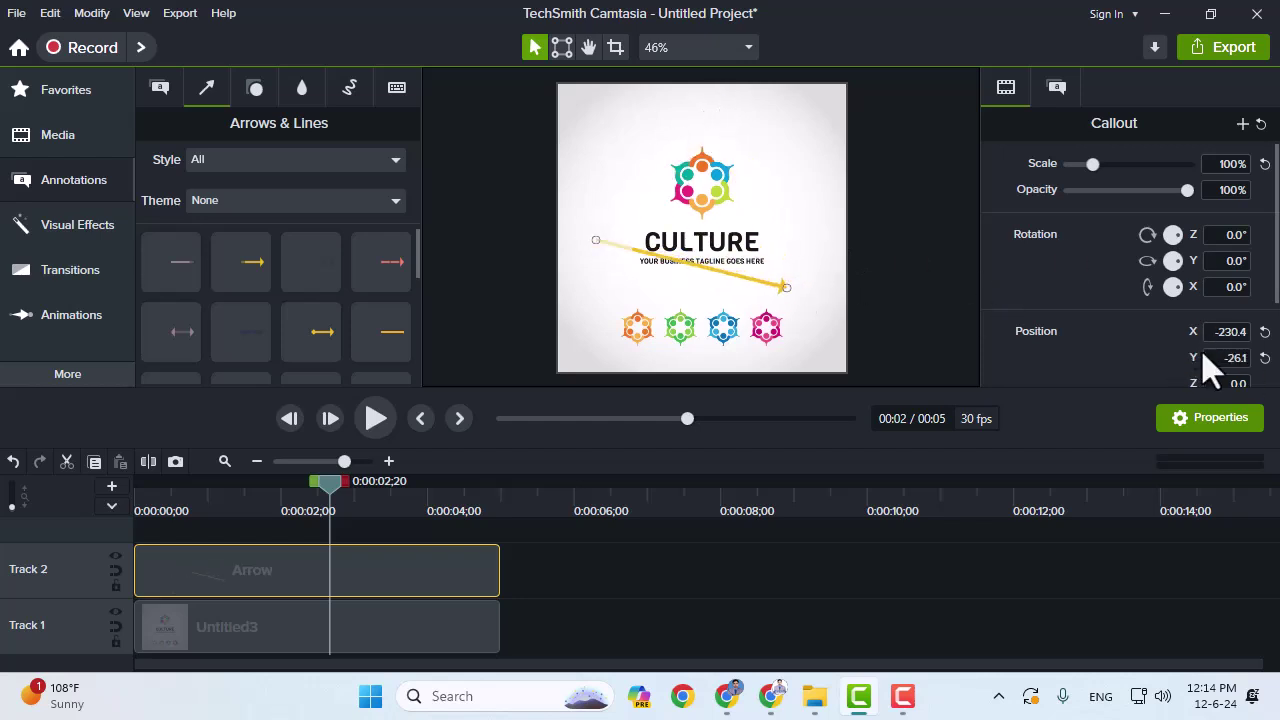
pyautogui.moveTo(754, 277); pyautogui.dragTo(722, 243)
pyautogui.moveTo(744, 286); pyautogui.dragTo(741, 141)
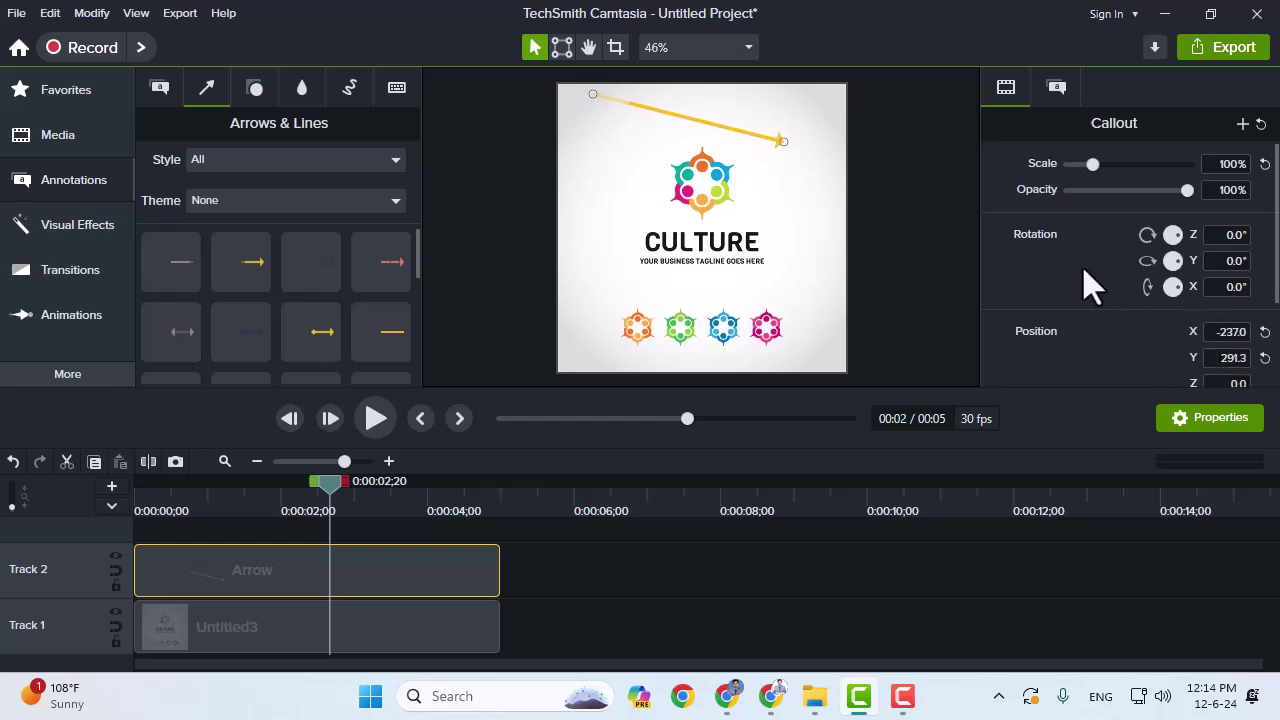
# - Change the arrow's color to magenta
pyautogui.click(1056, 88)
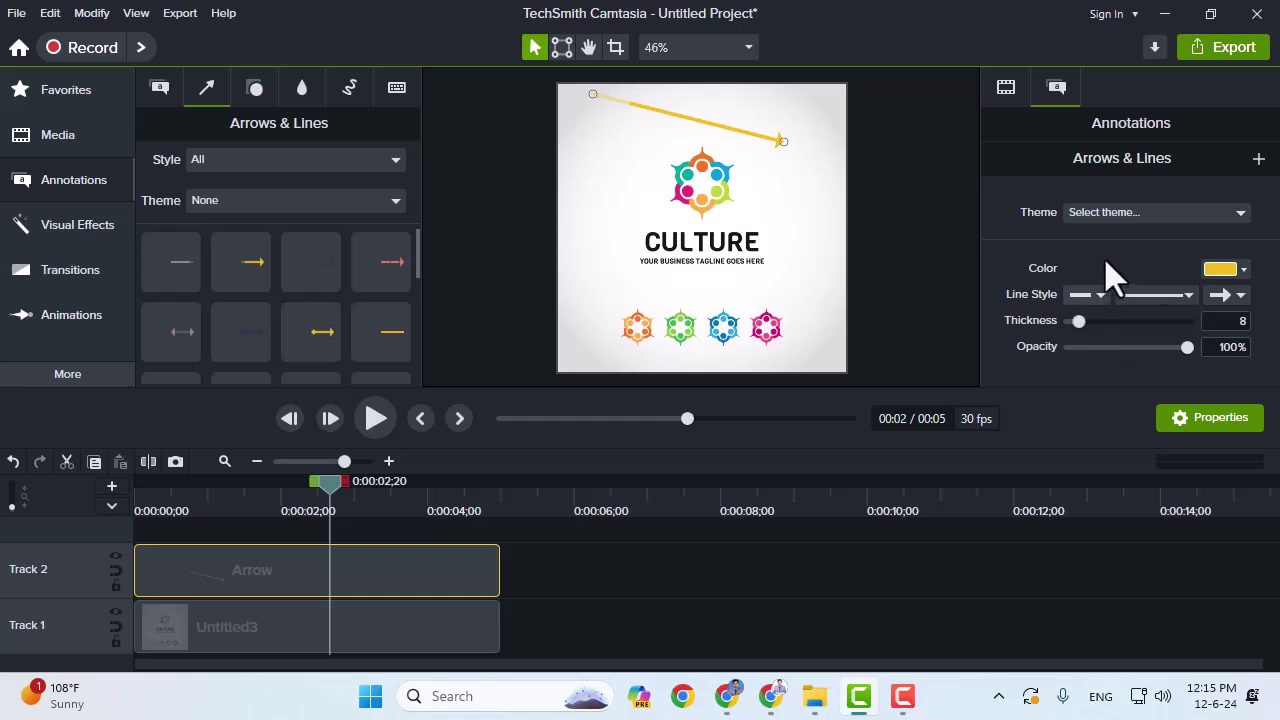
pyautogui.click(1238, 272)
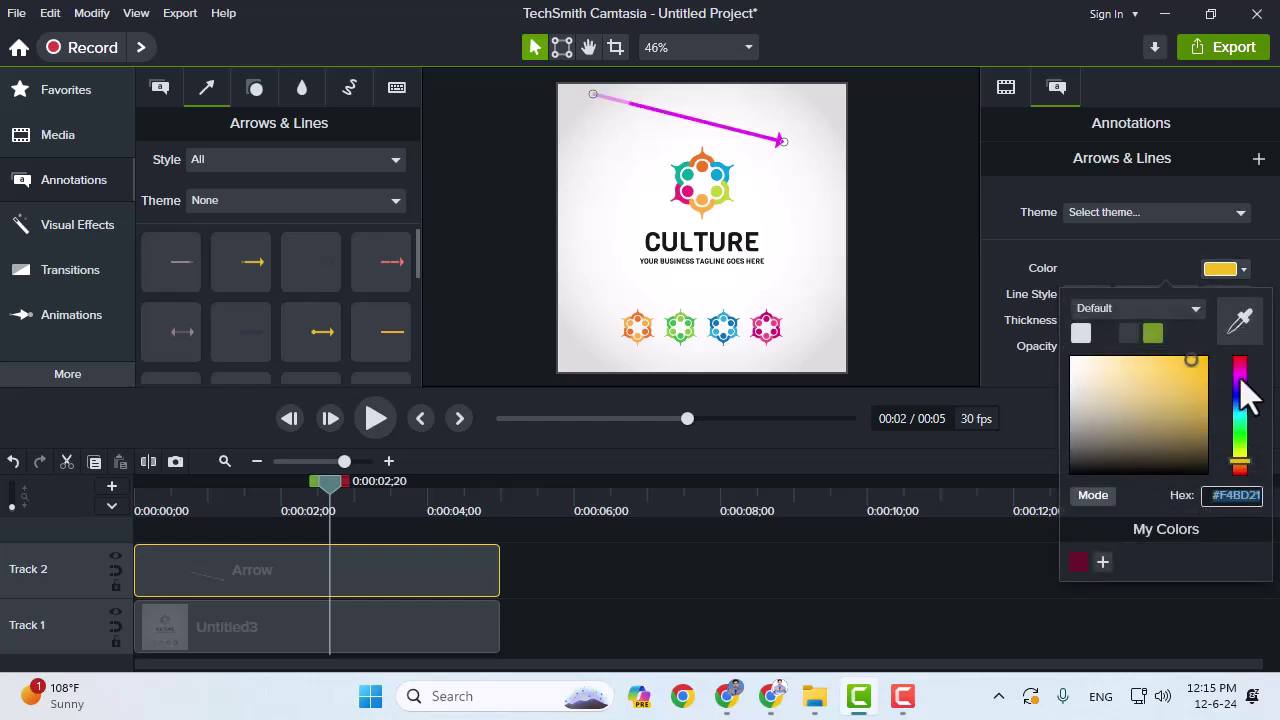
pyautogui.click(1243, 371)
pyautogui.click(1008, 270)
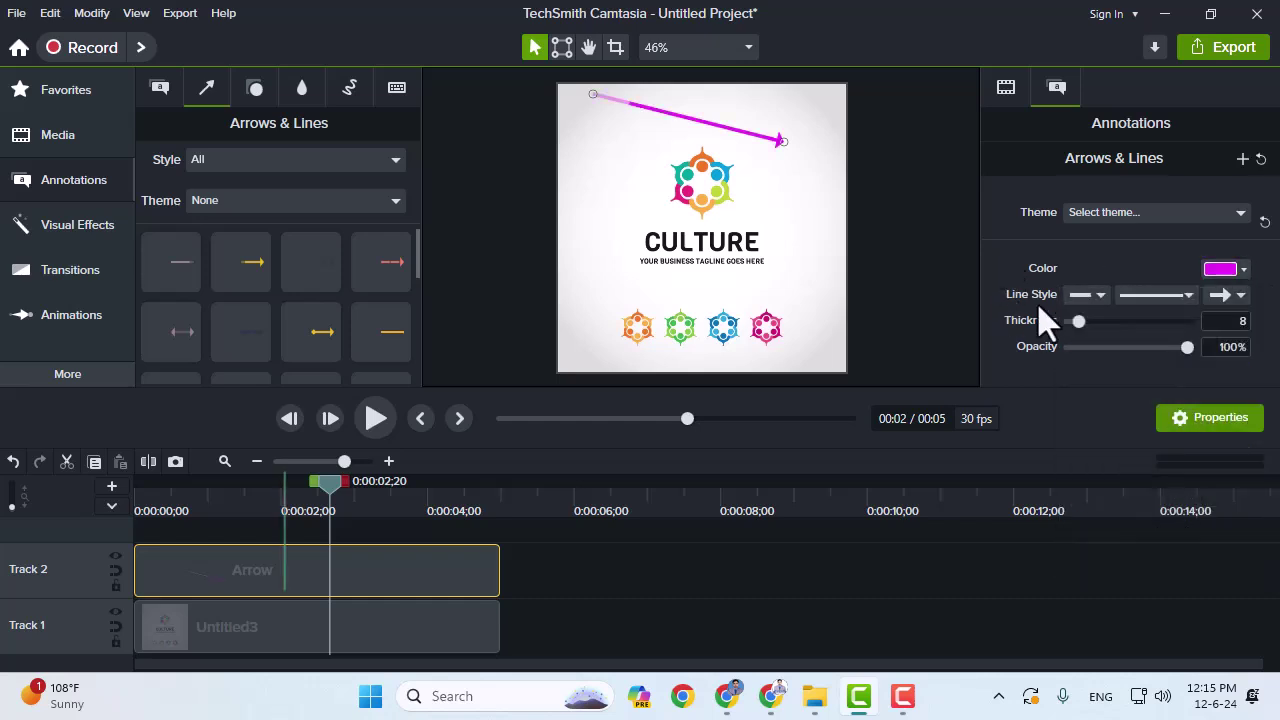
# - Give the arrow's line an arrowhead at its start and a square at its end
pyautogui.click(1088, 298)
pyautogui.click(1092, 373)
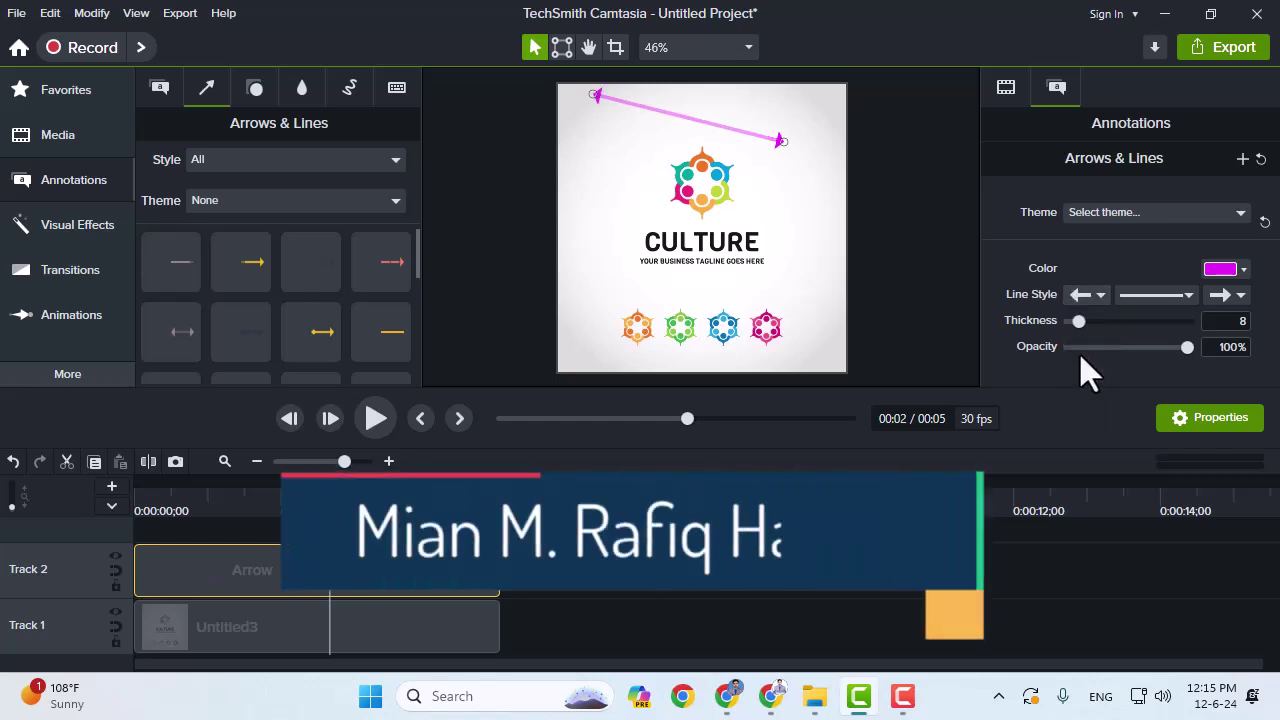
pyautogui.click(1228, 295)
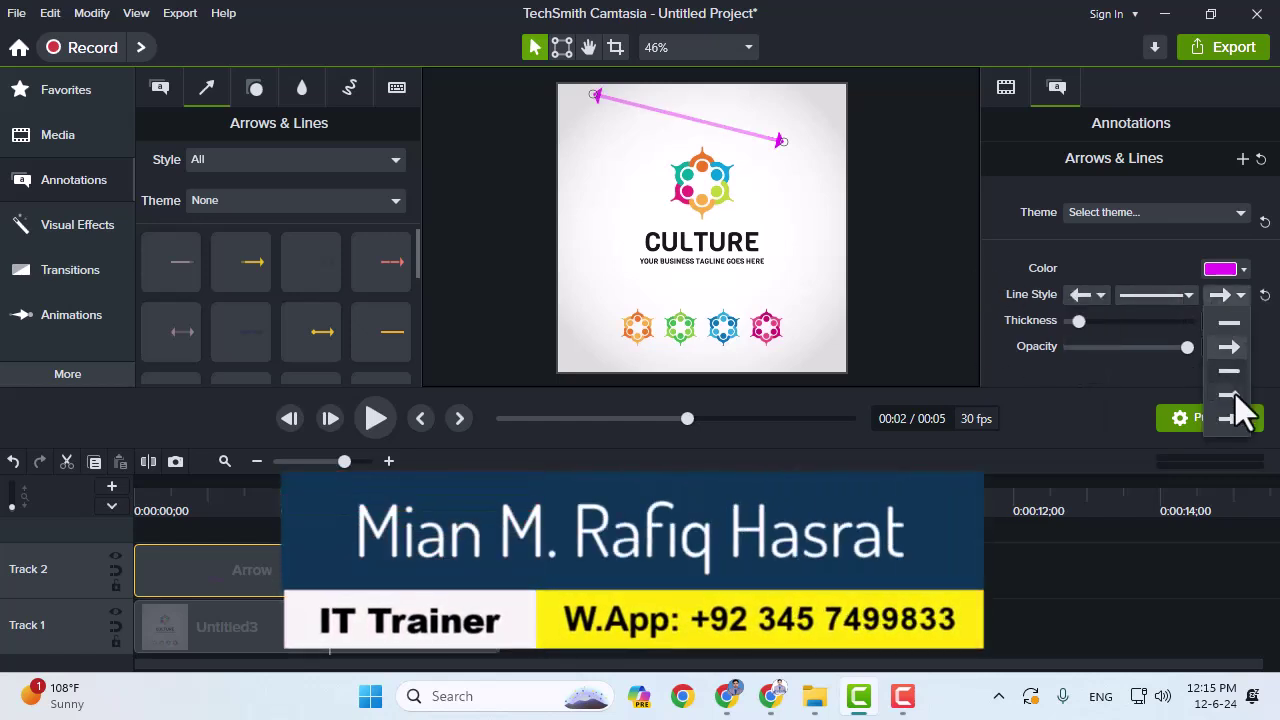
pyautogui.click(1230, 418)
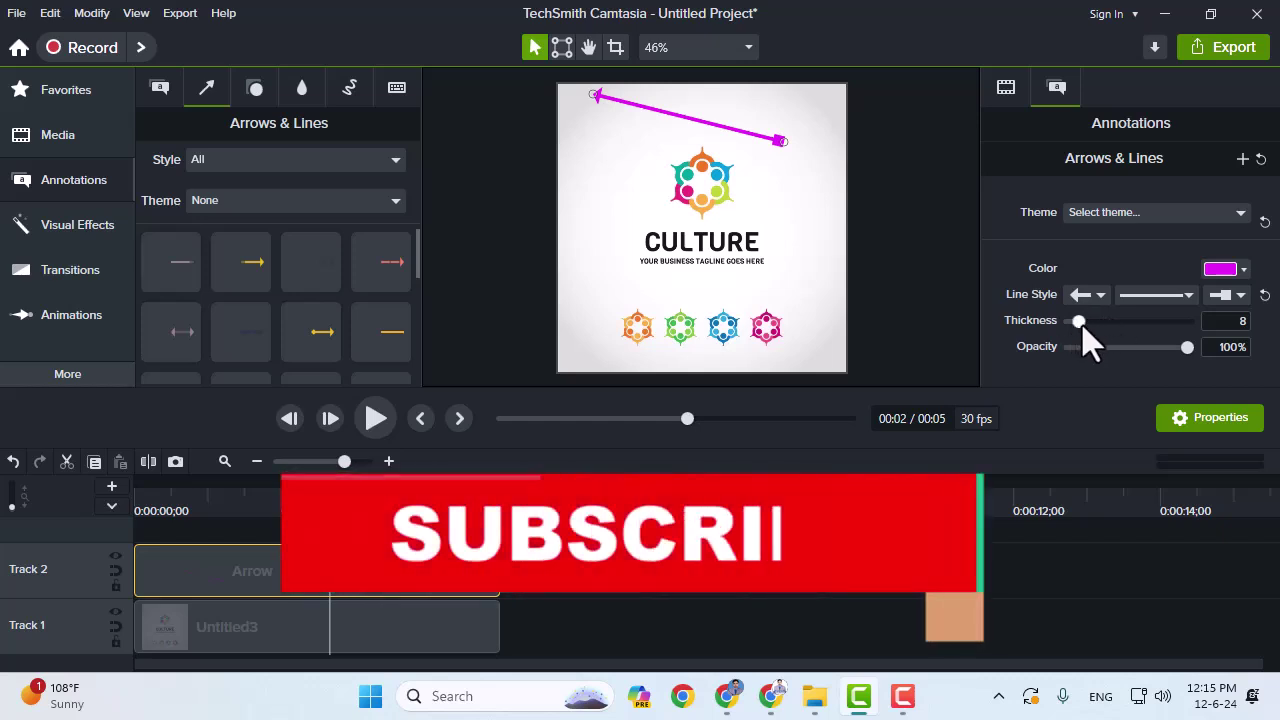
# - Set the arrow's line to a dashed style and increase its thickness, keeping opacity at 100%
pyautogui.click(1155, 295)
pyautogui.click(1143, 347)
pyautogui.click(1150, 297)
pyautogui.click(1150, 371)
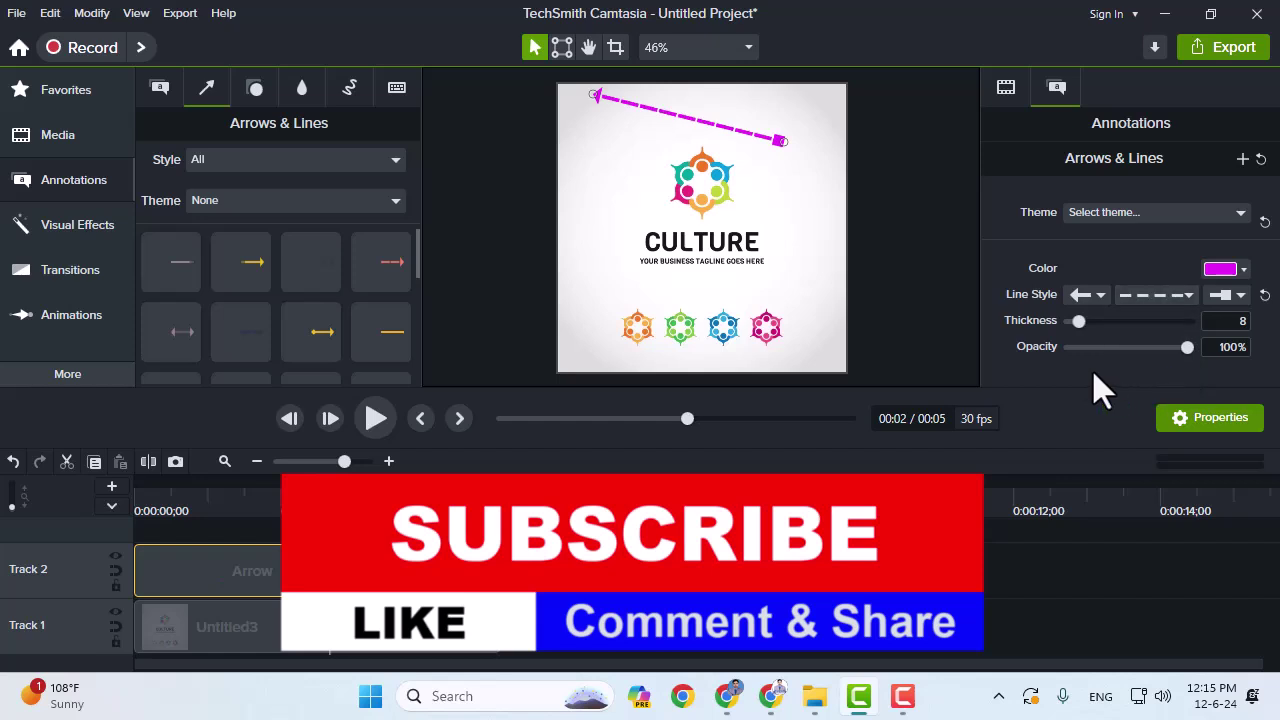
pyautogui.moveTo(1075, 322); pyautogui.dragTo(1104, 350)
pyautogui.moveTo(1188, 347)
pyautogui.mouseDown()
pyautogui.moveTo(1136, 348)
pyautogui.moveTo(1196, 350)
pyautogui.mouseUp()
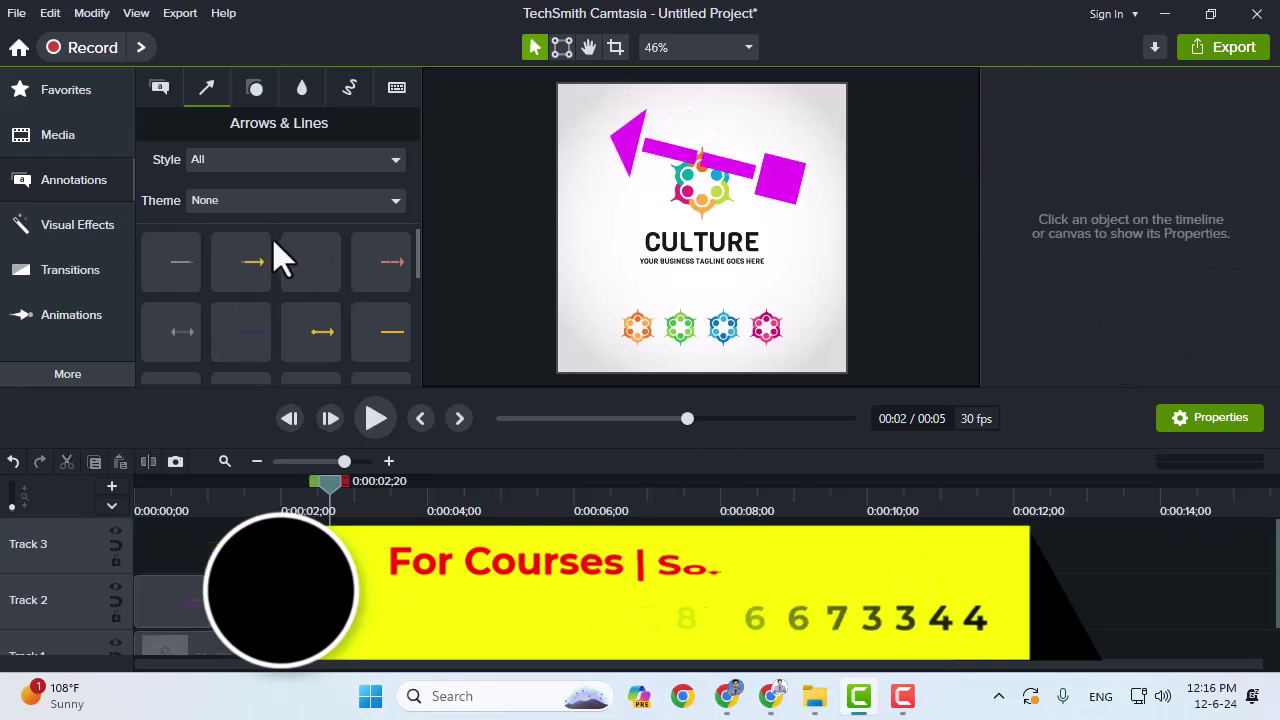
# - Delete the arrow clip from Track 2
pyautogui.click(240, 592)
pyautogui.press('Delete')
pyautogui.click(221, 644)
pyautogui.press('Delete')
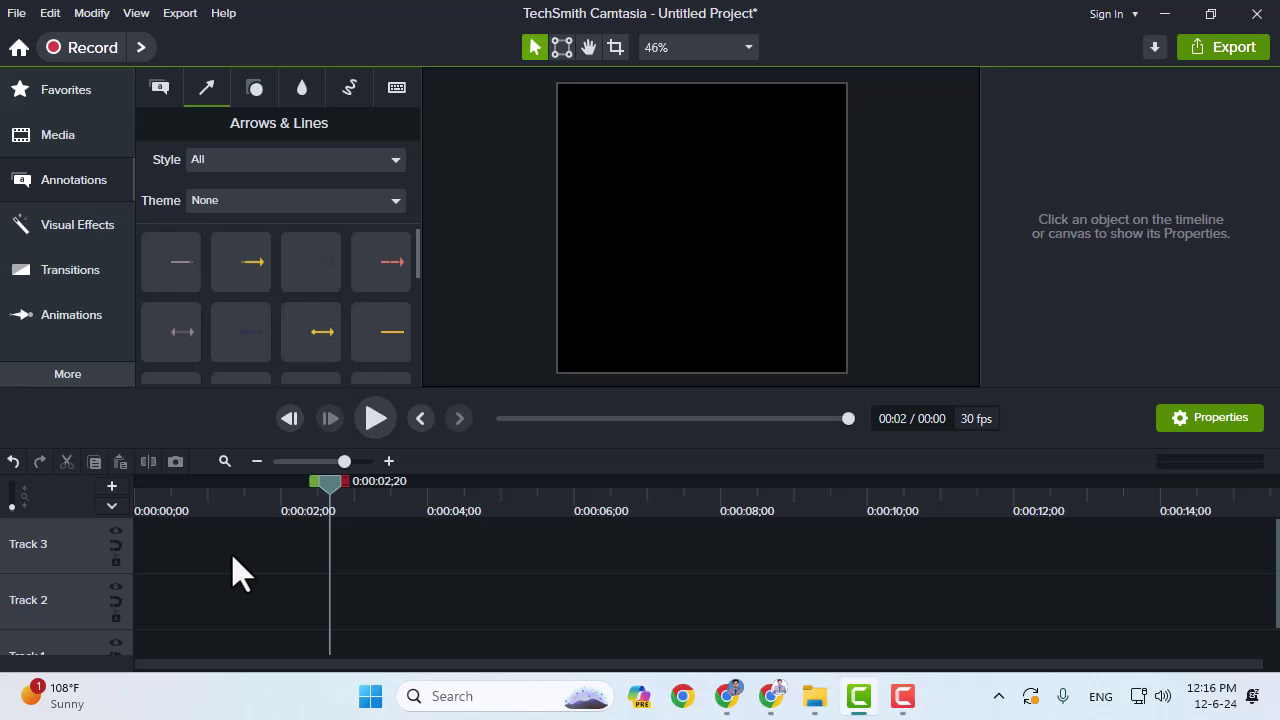
pyautogui.hotkey('ctrl', 'z')
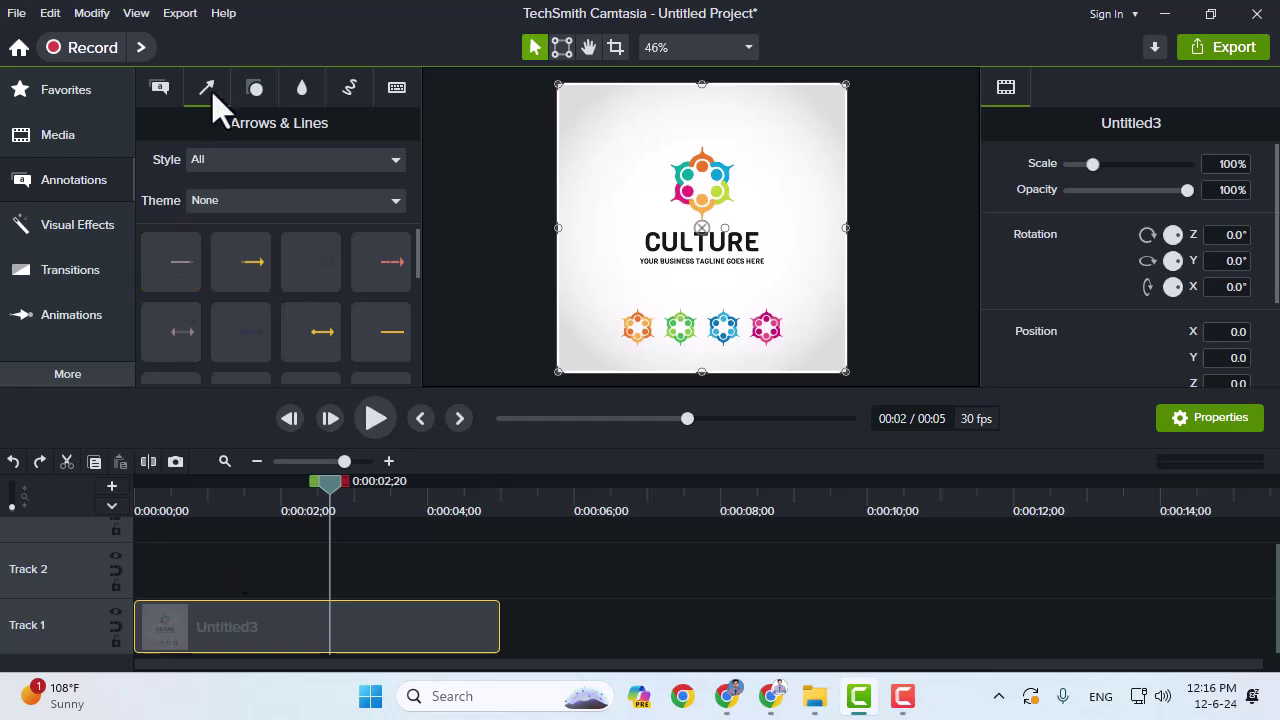
# - Add the green octagon from the shape annotations and place it in the upper-left corner of the canvas
pyautogui.click(255, 90)
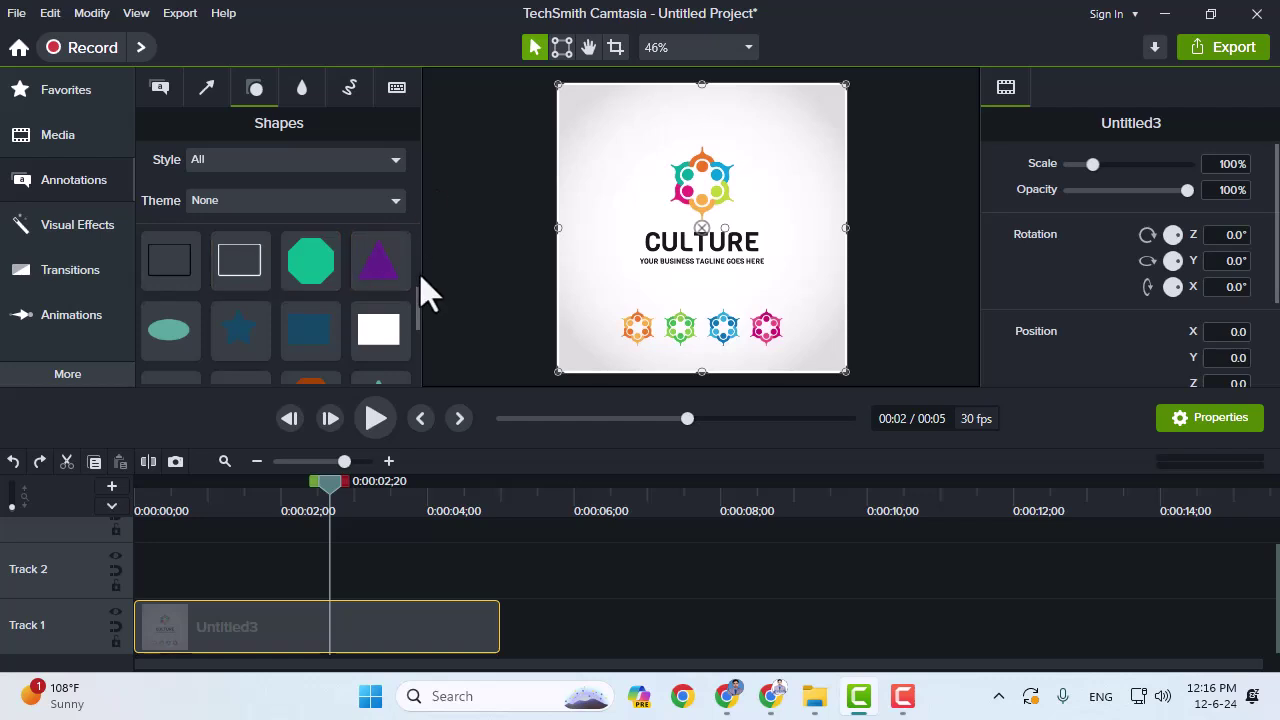
pyautogui.click(262, 165)
pyautogui.click(233, 188)
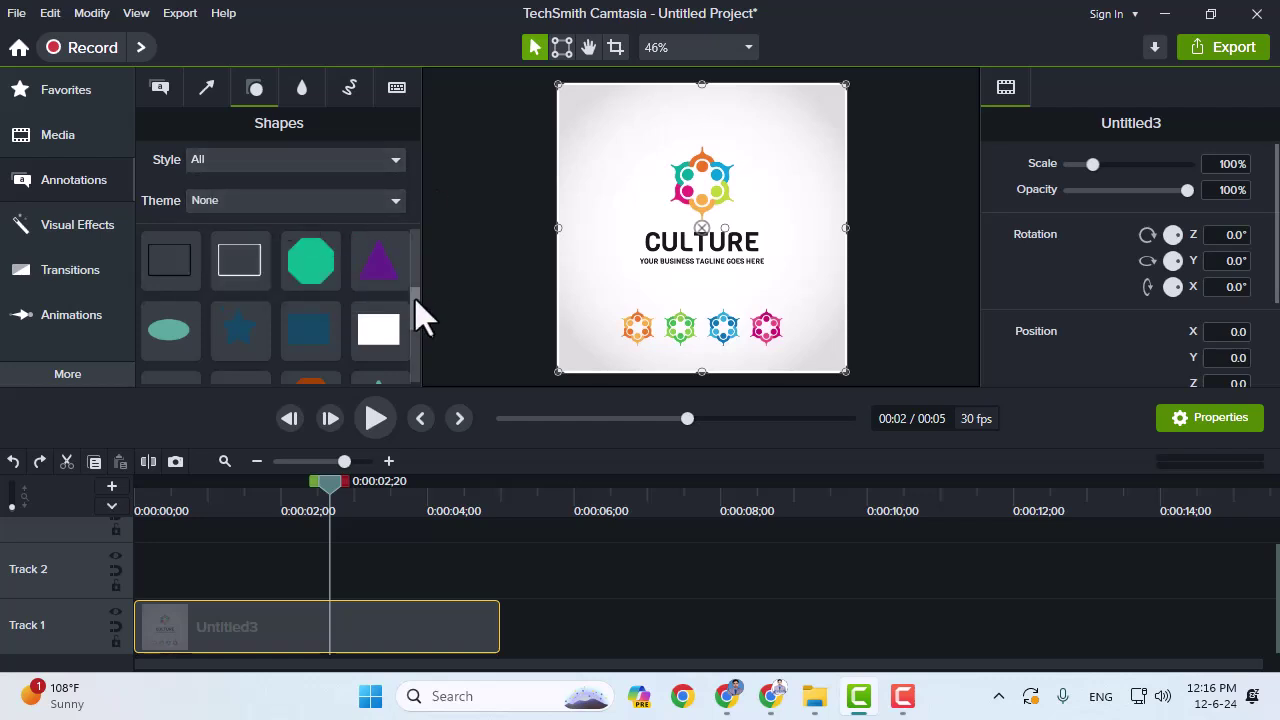
pyautogui.scroll(-5, 420, 300)
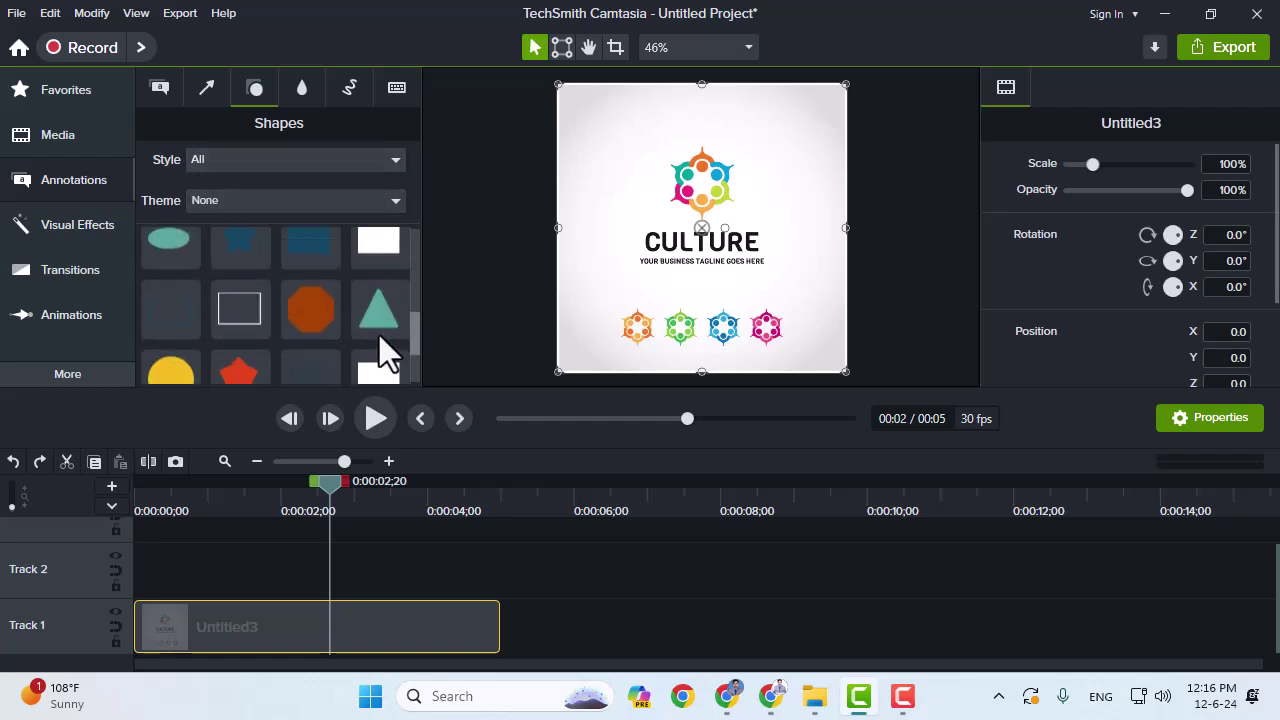
pyautogui.scroll(3, 392, 305)
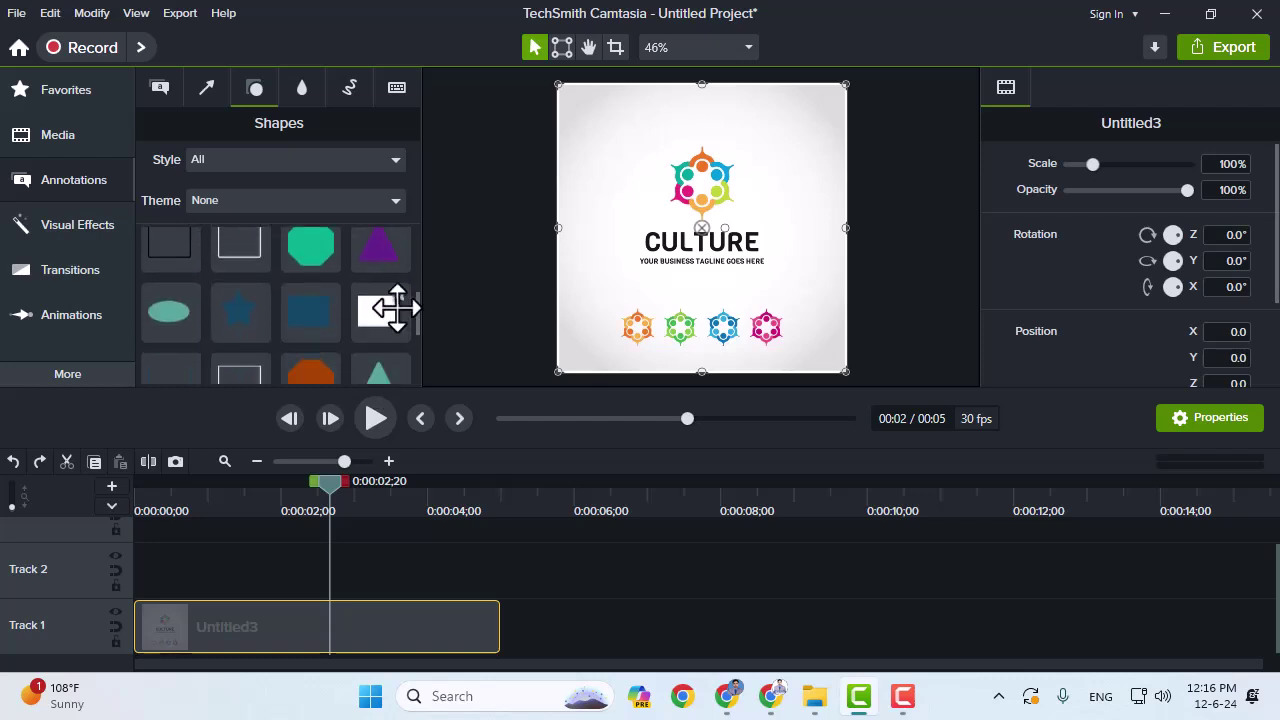
pyautogui.doubleClick(308, 250)
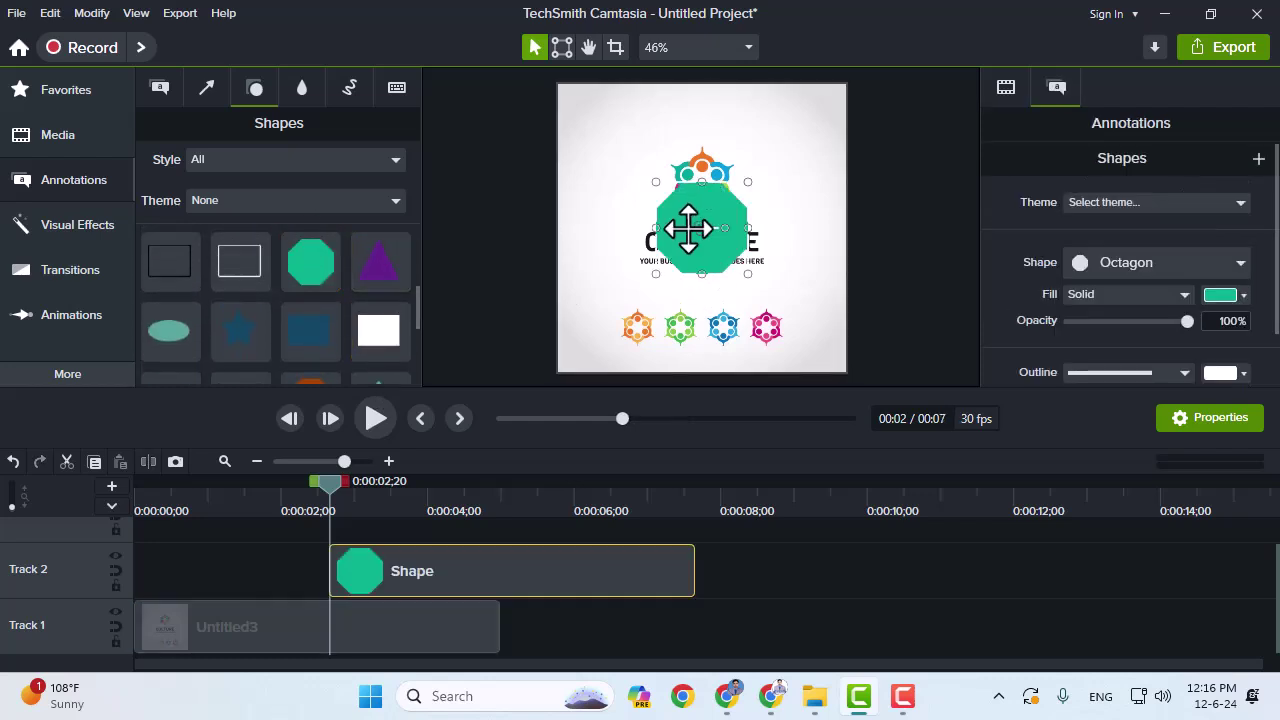
pyautogui.moveTo(697, 228); pyautogui.dragTo(788, 143)
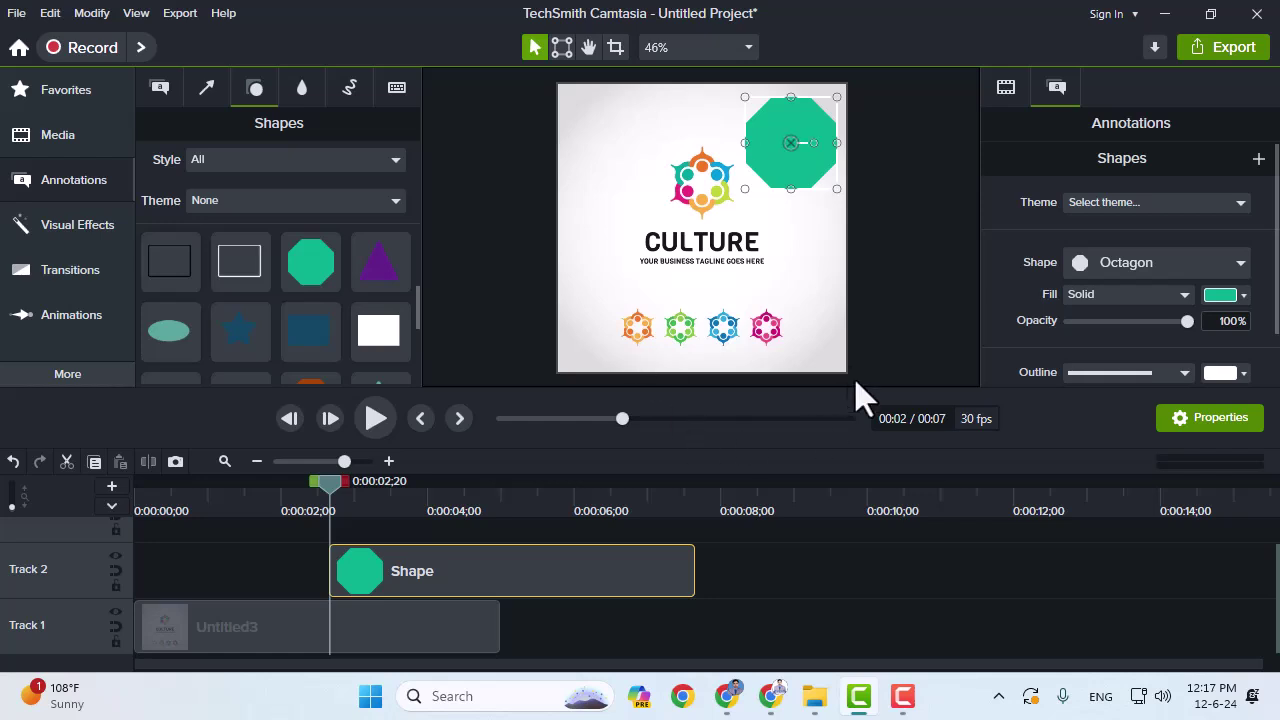
pyautogui.hotkey('ctrl', 'z')
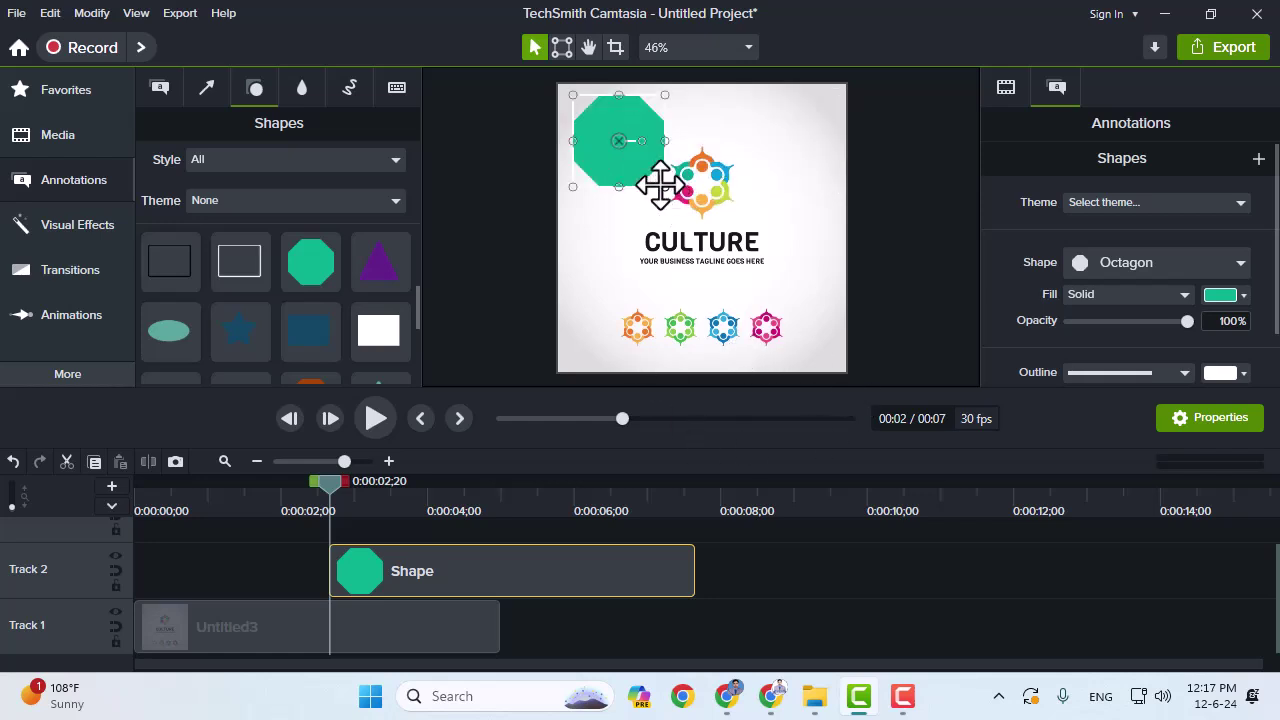
# - Add the red star shape and place it in the upper-right corner of the canvas
pyautogui.moveTo(419, 323); pyautogui.dragTo(413, 378)
pyautogui.doubleClick(239, 277)
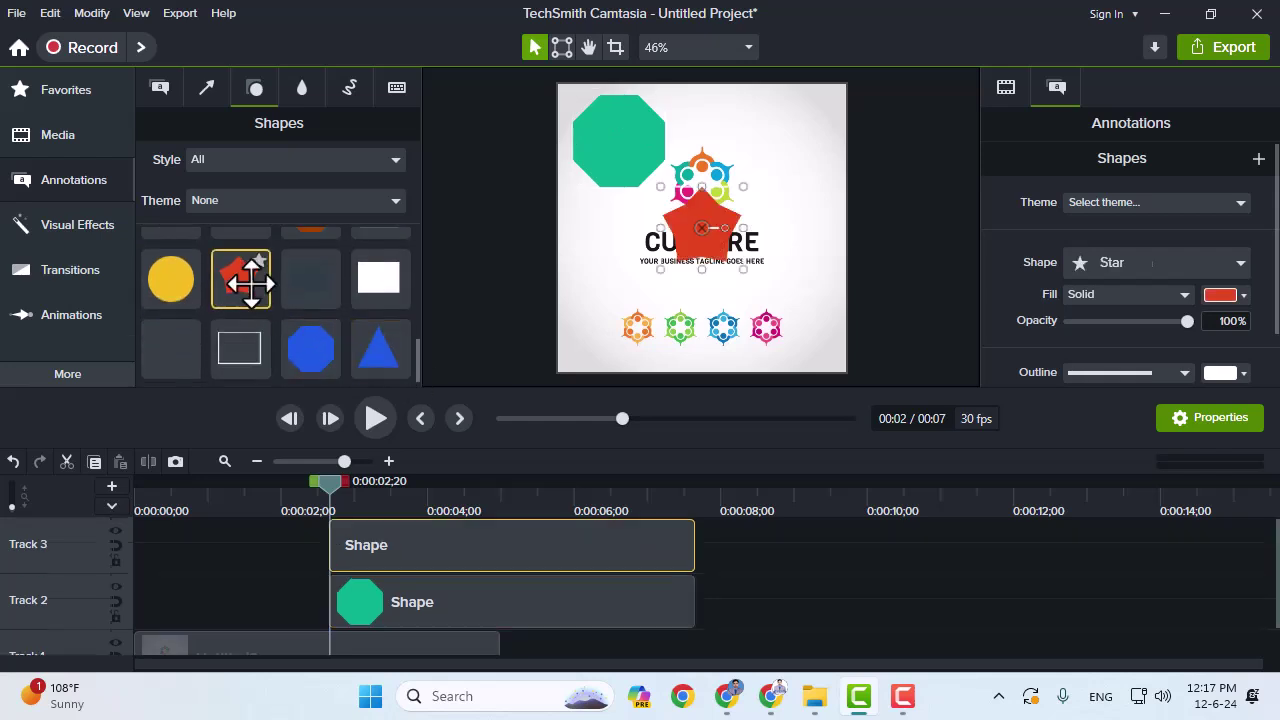
pyautogui.moveTo(701, 228); pyautogui.dragTo(787, 139)
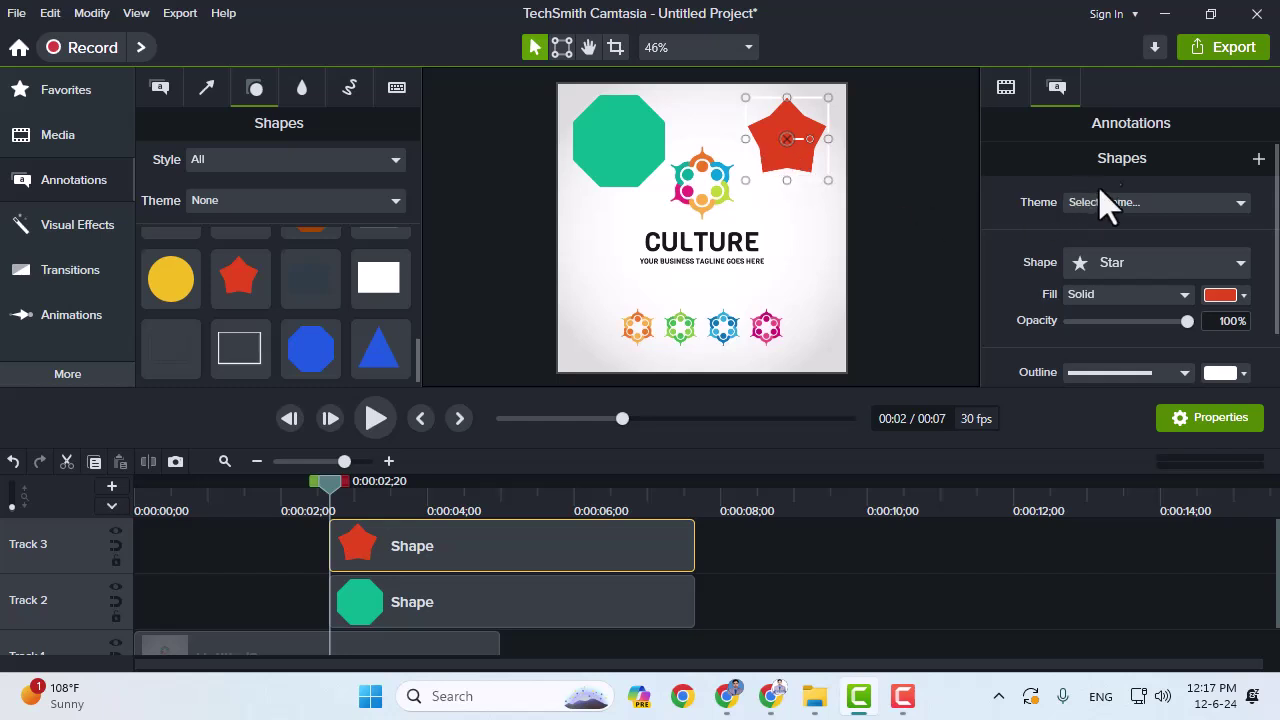
# - Change the red star's shape to Rectangle, to Octagon, and finally to Triangle
pyautogui.click(1131, 252)
pyautogui.click(1151, 368)
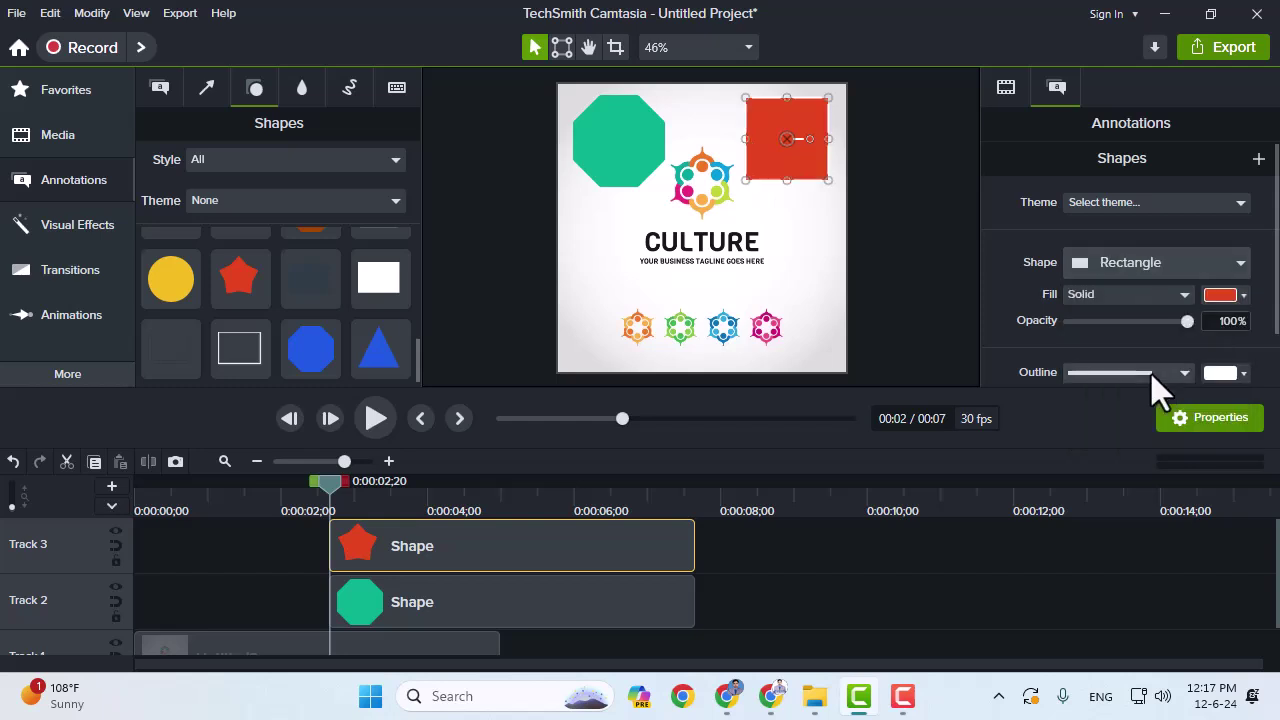
pyautogui.click(1160, 263)
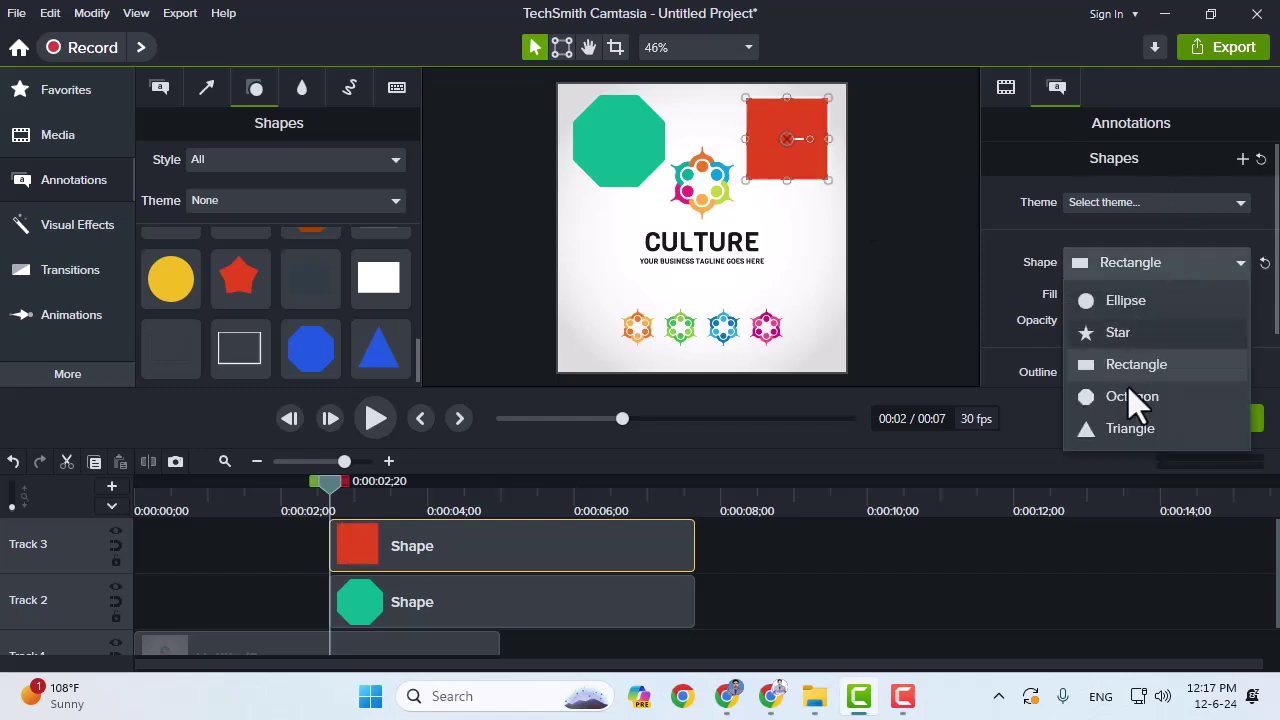
pyautogui.click(1133, 396)
pyautogui.click(1156, 264)
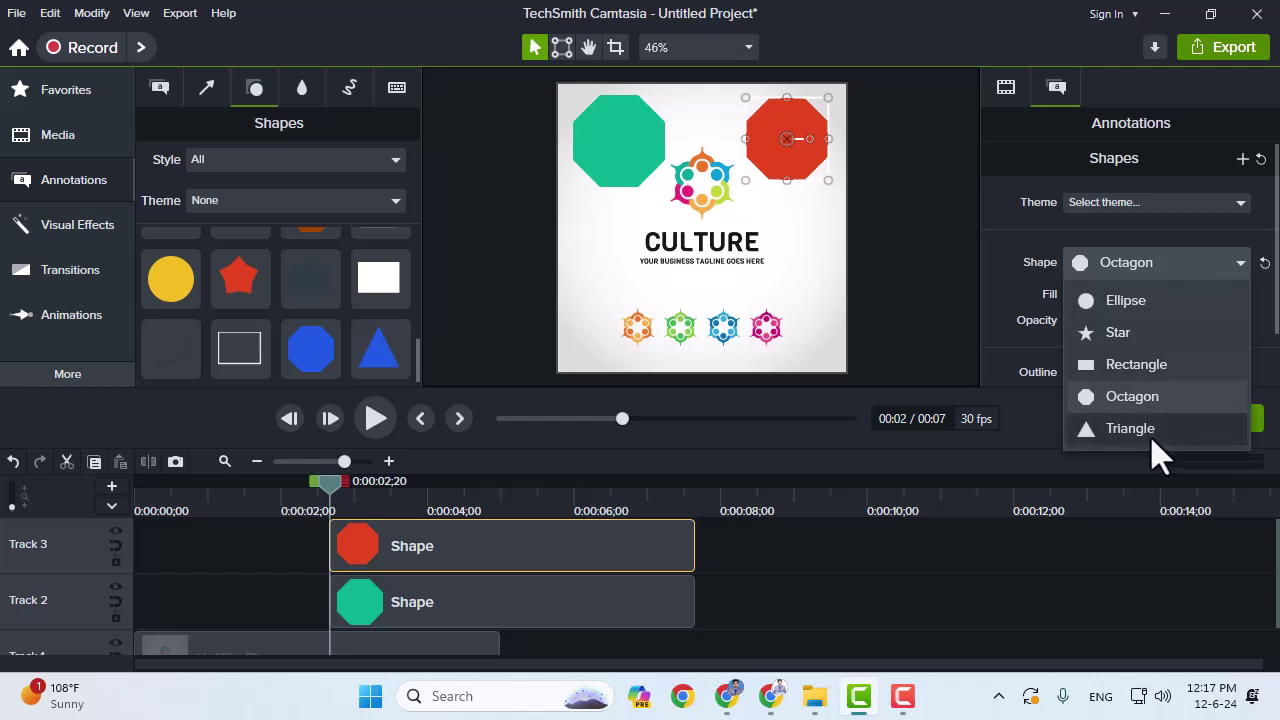
pyautogui.click(1145, 430)
# - Try a Gradient fill on the red triangle and return it to Solid
pyautogui.click(1150, 294)
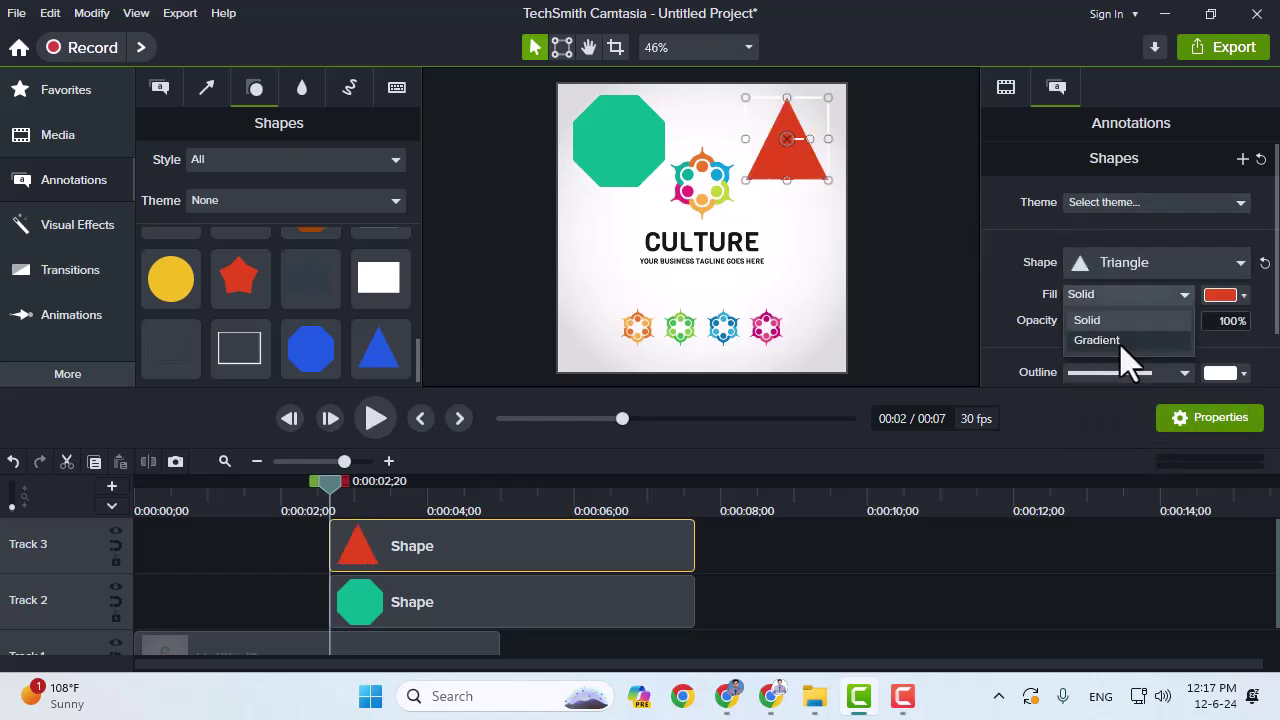
pyautogui.click(1119, 343)
pyautogui.click(1105, 295)
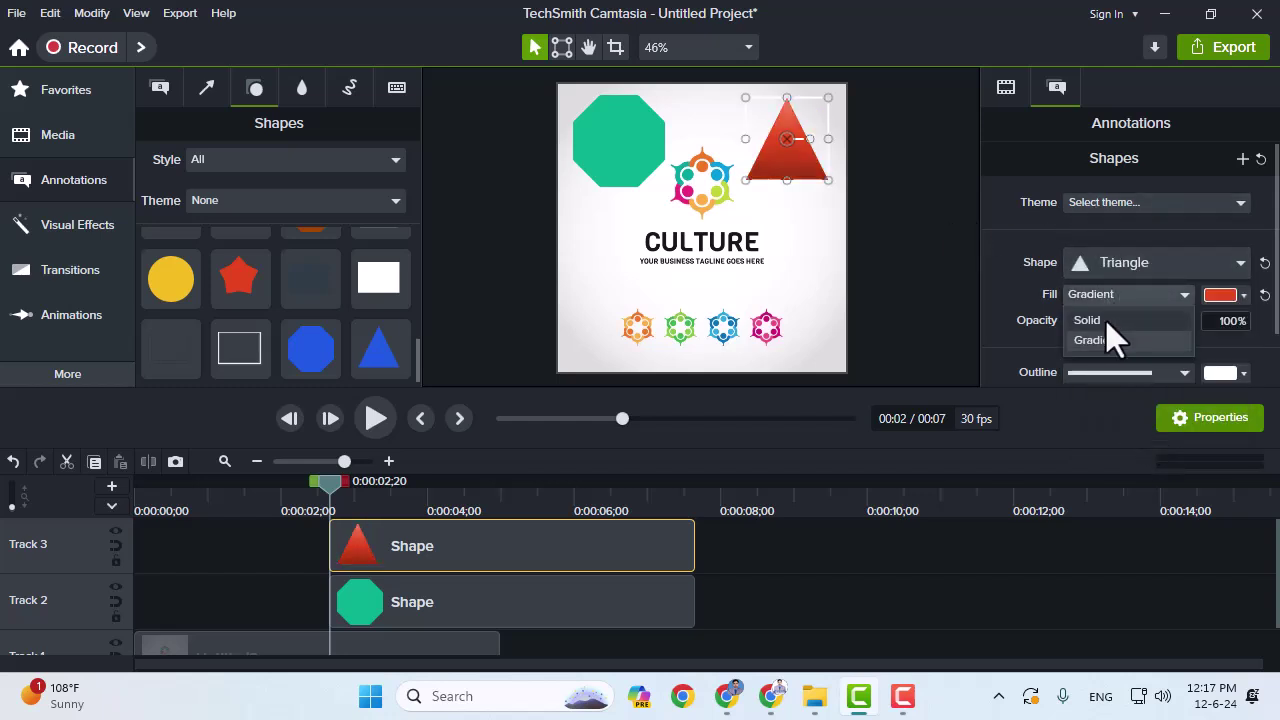
pyautogui.click(1105, 319)
# - Change the triangle's solid fill color to dark red
pyautogui.click(1228, 295)
pyautogui.moveTo(1187, 391); pyautogui.dragTo(1197, 457)
pyautogui.click(1004, 320)
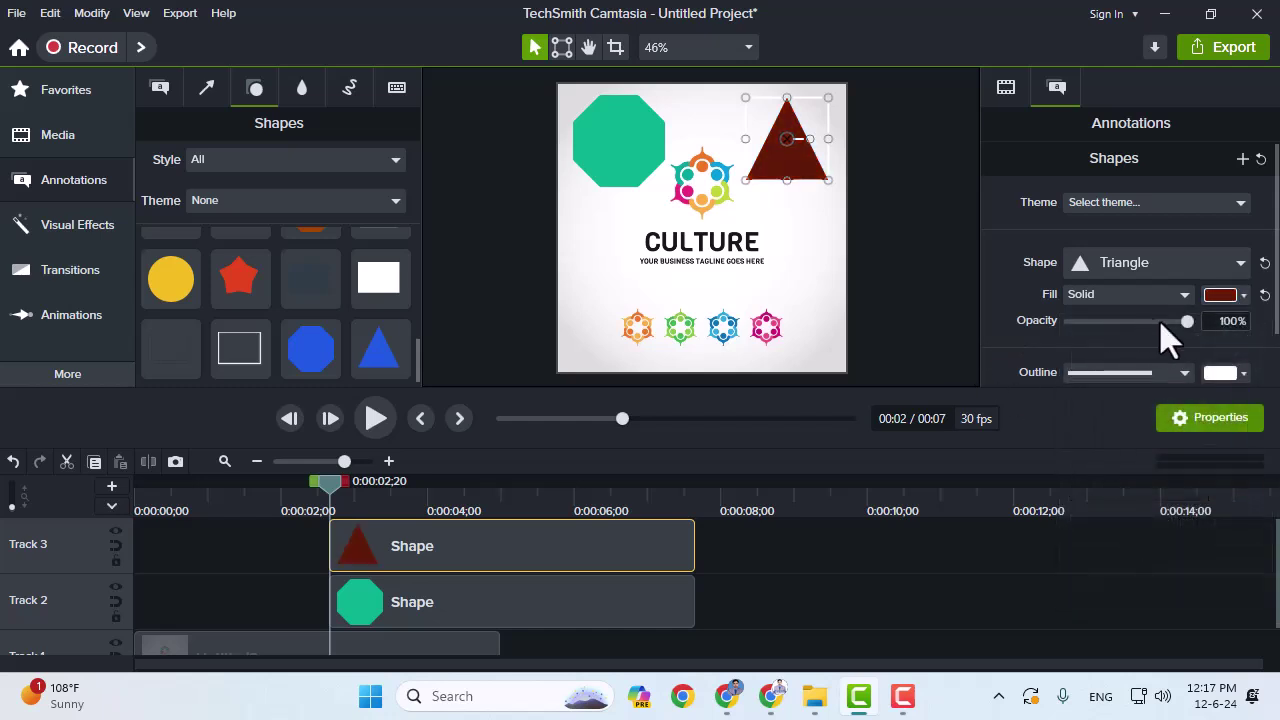
# - Lower the triangle's fill opacity to 61% and set its outline to a dash-dot line
pyautogui.moveTo(1184, 321); pyautogui.dragTo(1150, 338)
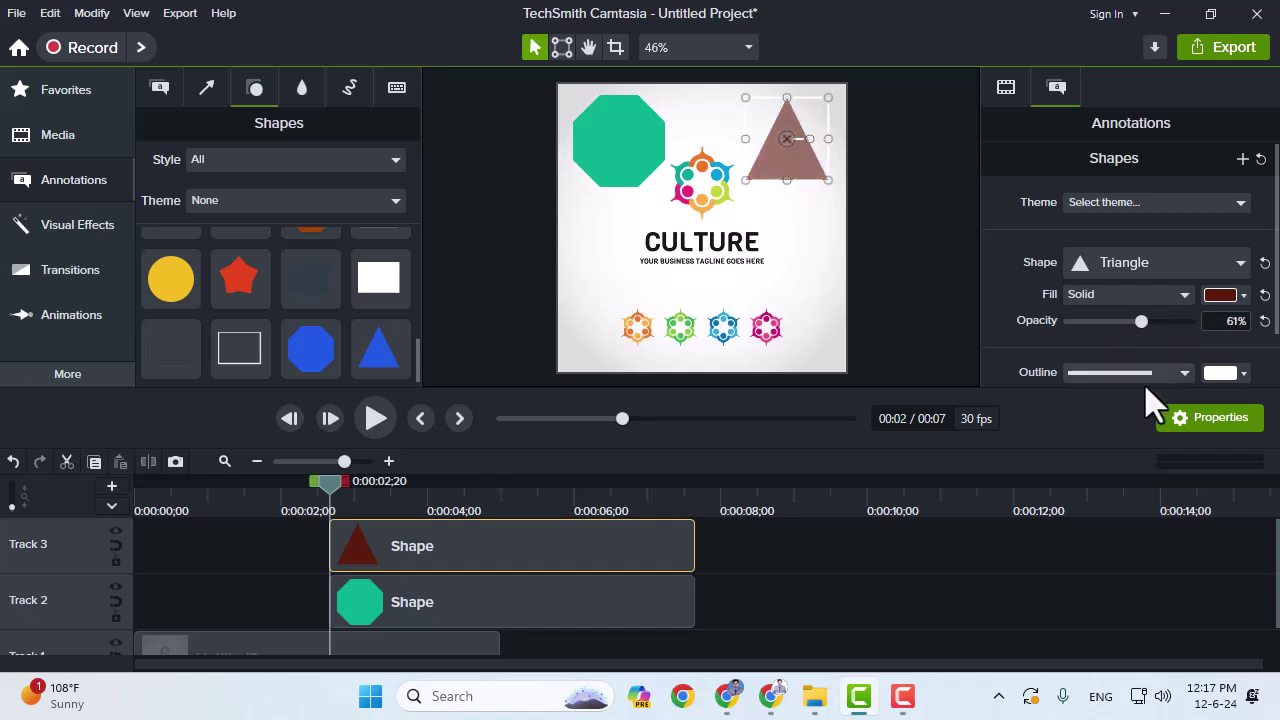
pyautogui.click(1152, 375)
pyautogui.click(1147, 472)
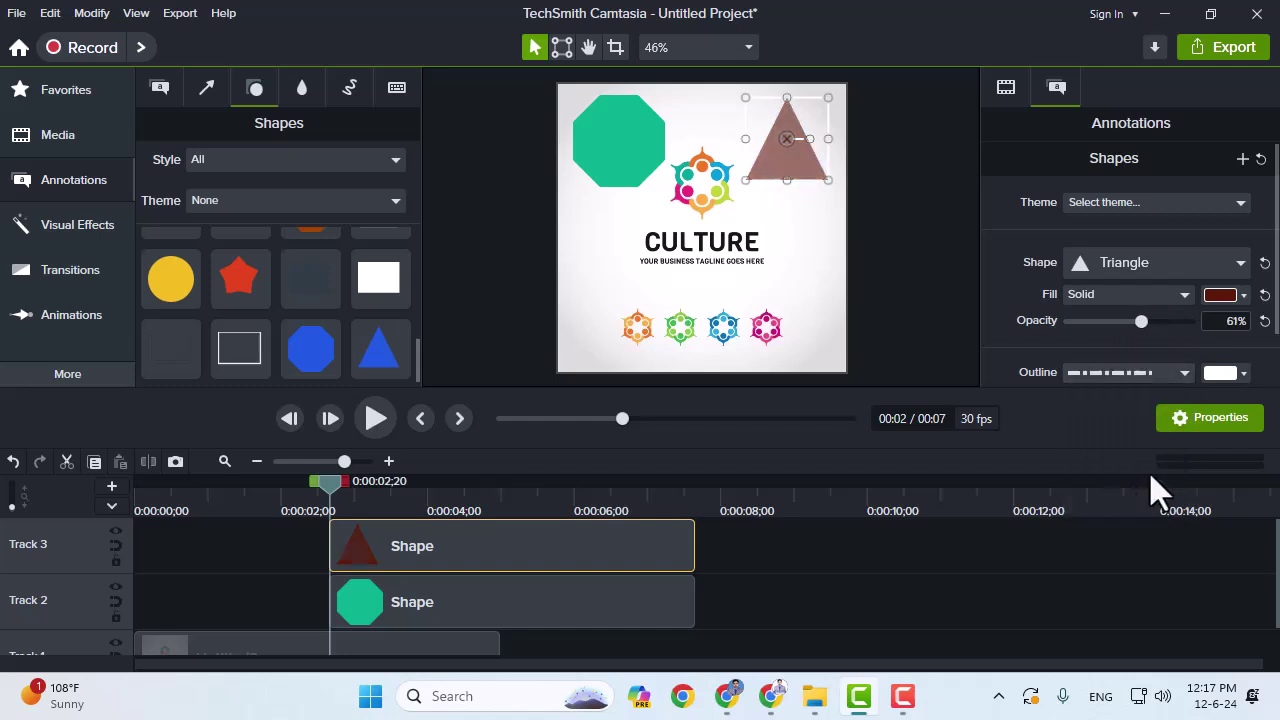
# - Change the triangle's outline color to bright red and set its fill opacity to 100%
pyautogui.click(1222, 373)
pyautogui.moveTo(1200, 495); pyautogui.dragTo(1205, 465)
pyautogui.moveTo(1141, 322); pyautogui.dragTo(1203, 333)
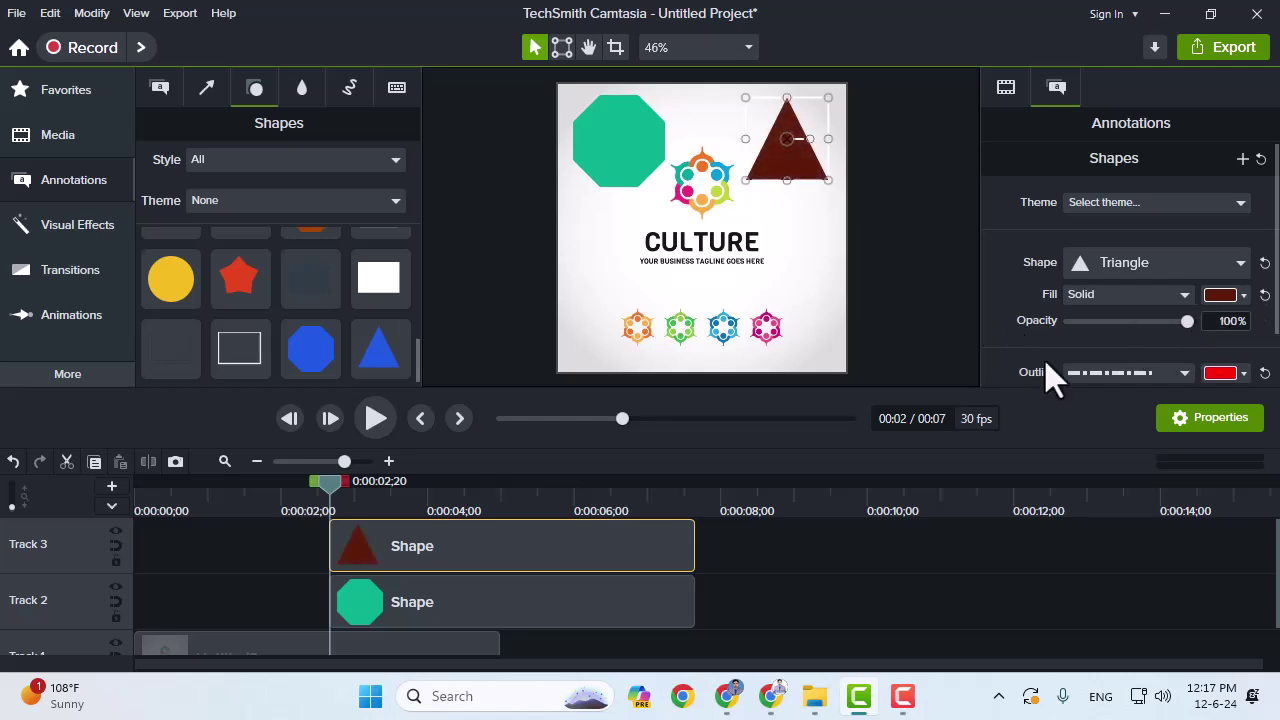
# - Set the triangle's outline thickness to 12 and its outline opacity to 75%
pyautogui.scroll(-1, 1054, 323)
pyautogui.moveTo(1069, 343)
pyautogui.mouseDown()
pyautogui.moveTo(1105, 350)
pyautogui.moveTo(1088, 354)
pyautogui.mouseUp()
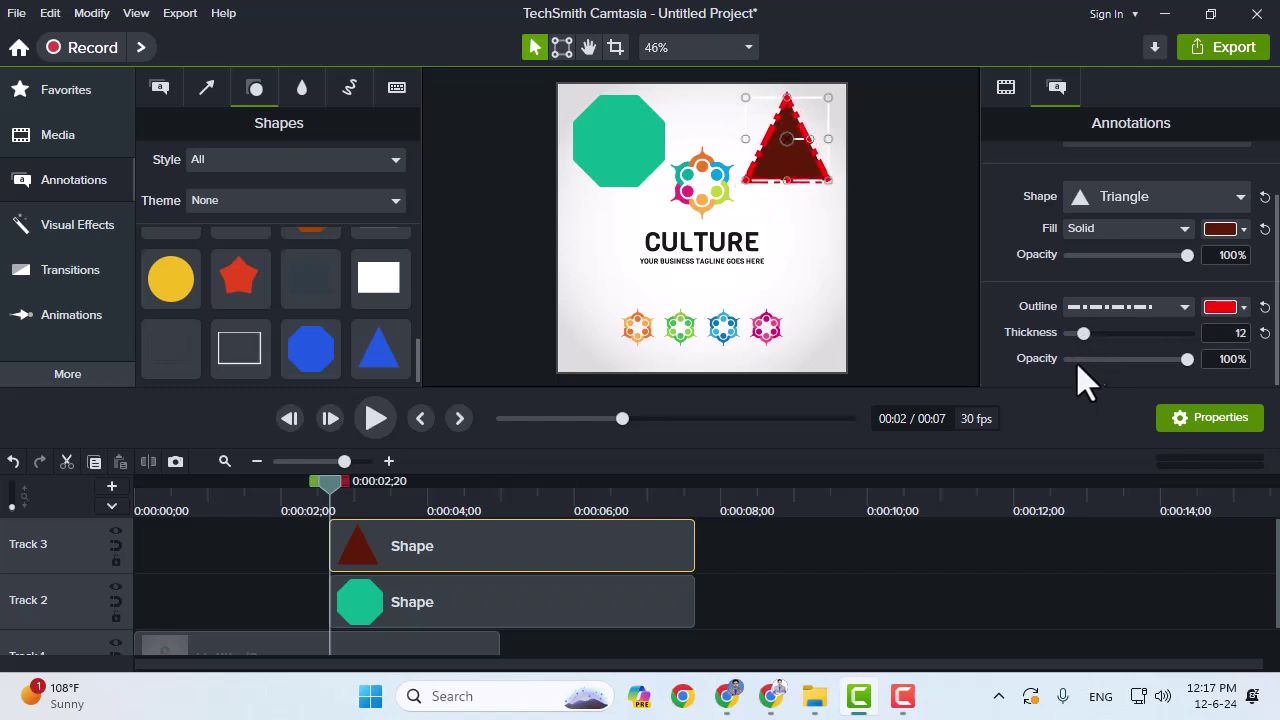
pyautogui.moveTo(1186, 360); pyautogui.dragTo(1155, 361)
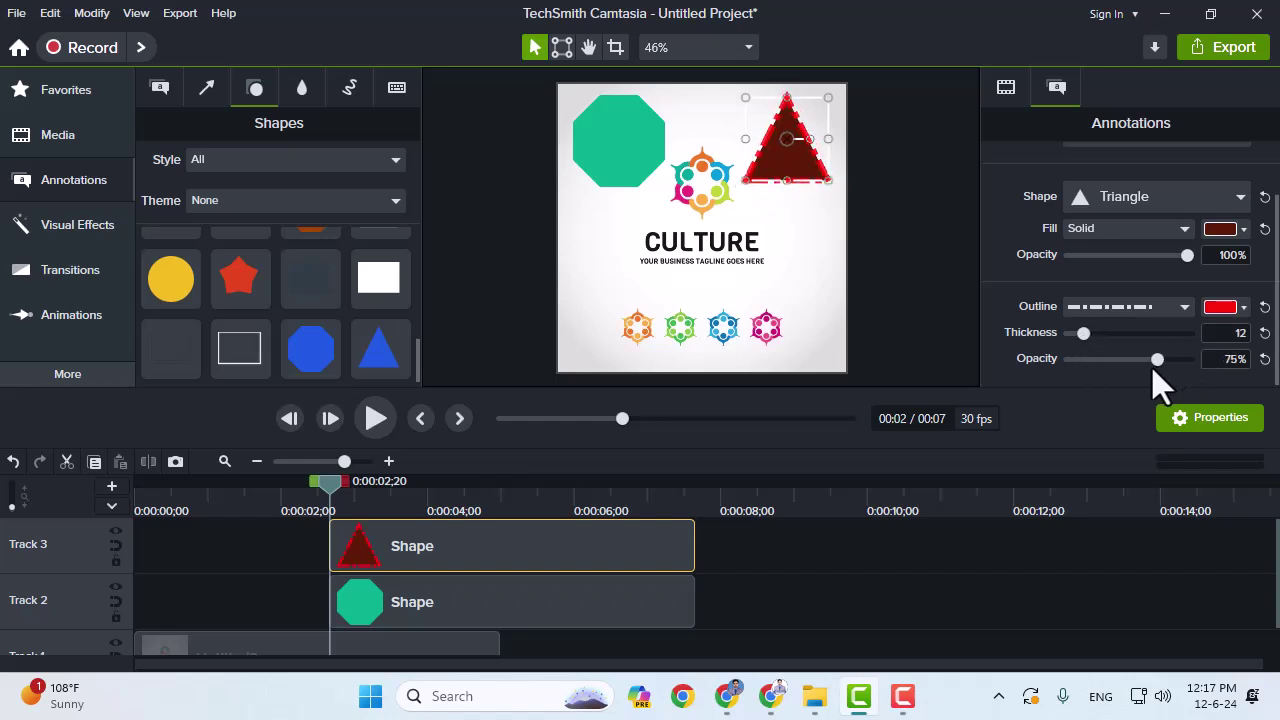
# - Try enlarging the triangle to a scale of 167.7%, and reduce its scale again
pyautogui.click(1010, 91)
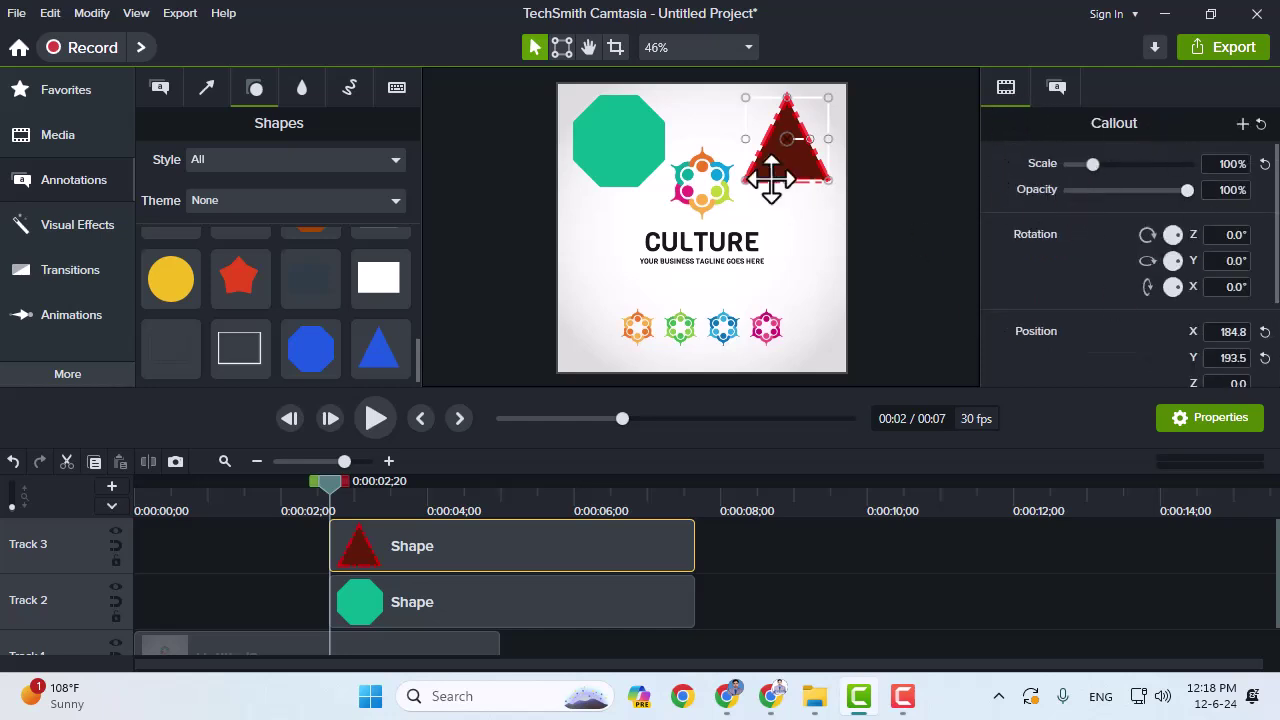
pyautogui.moveTo(1096, 170)
pyautogui.mouseDown()
pyautogui.moveTo(1155, 180)
pyautogui.moveTo(1092, 179)
pyautogui.moveTo(1126, 190)
pyautogui.moveTo(1108, 191)
pyautogui.mouseUp()
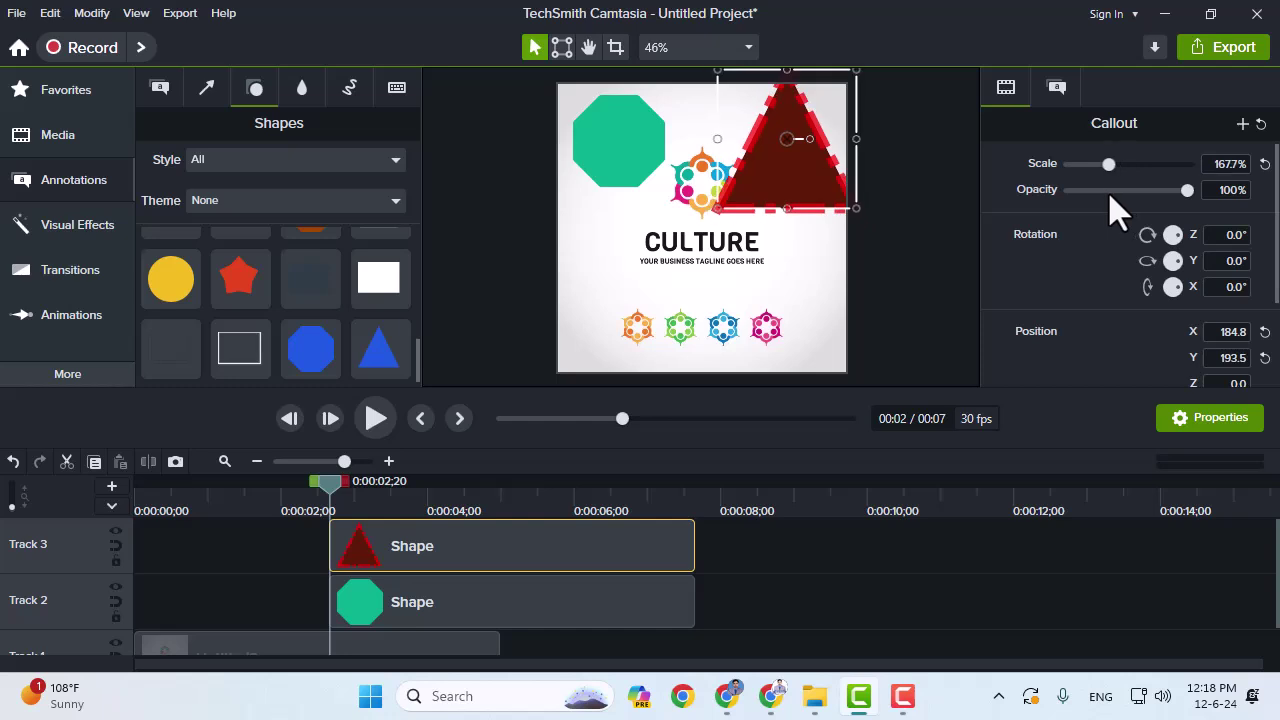
pyautogui.moveTo(1186, 196)
pyautogui.mouseDown()
pyautogui.moveTo(1136, 198)
pyautogui.moveTo(1190, 209)
pyautogui.moveTo(1145, 212)
pyautogui.moveTo(1200, 214)
pyautogui.mouseUp()
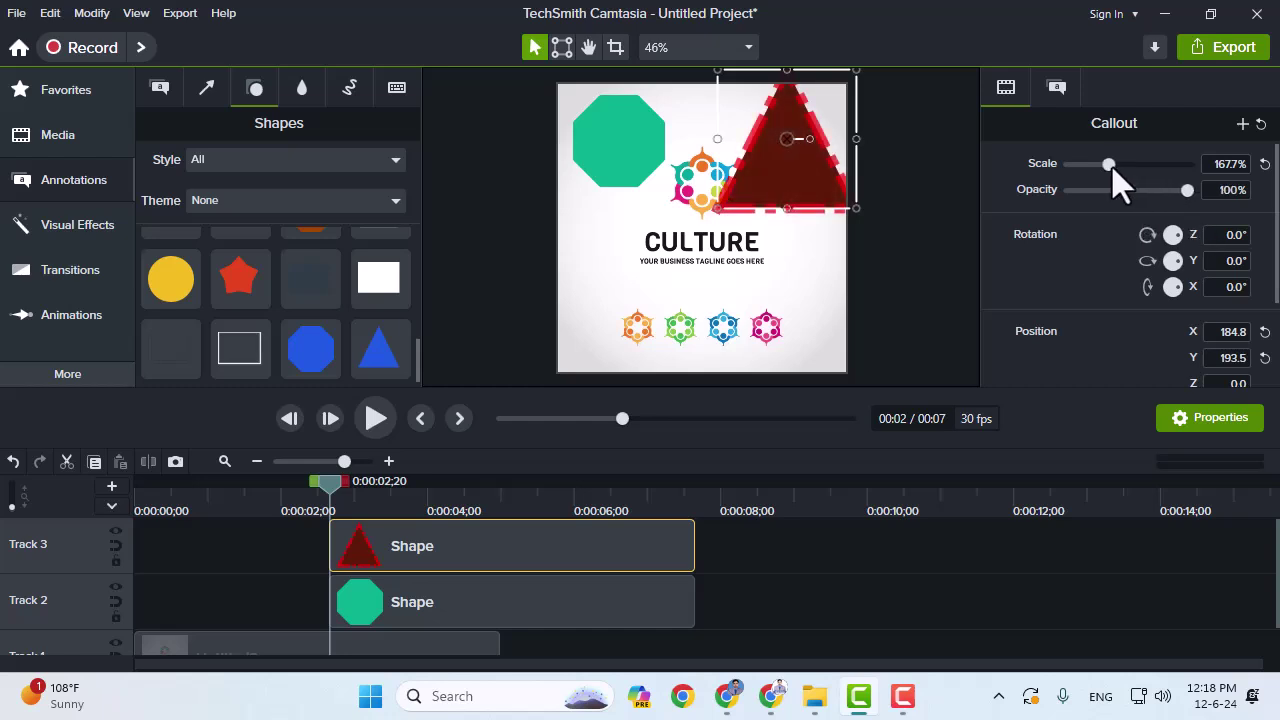
pyautogui.moveTo(1112, 166); pyautogui.dragTo(1090, 180)
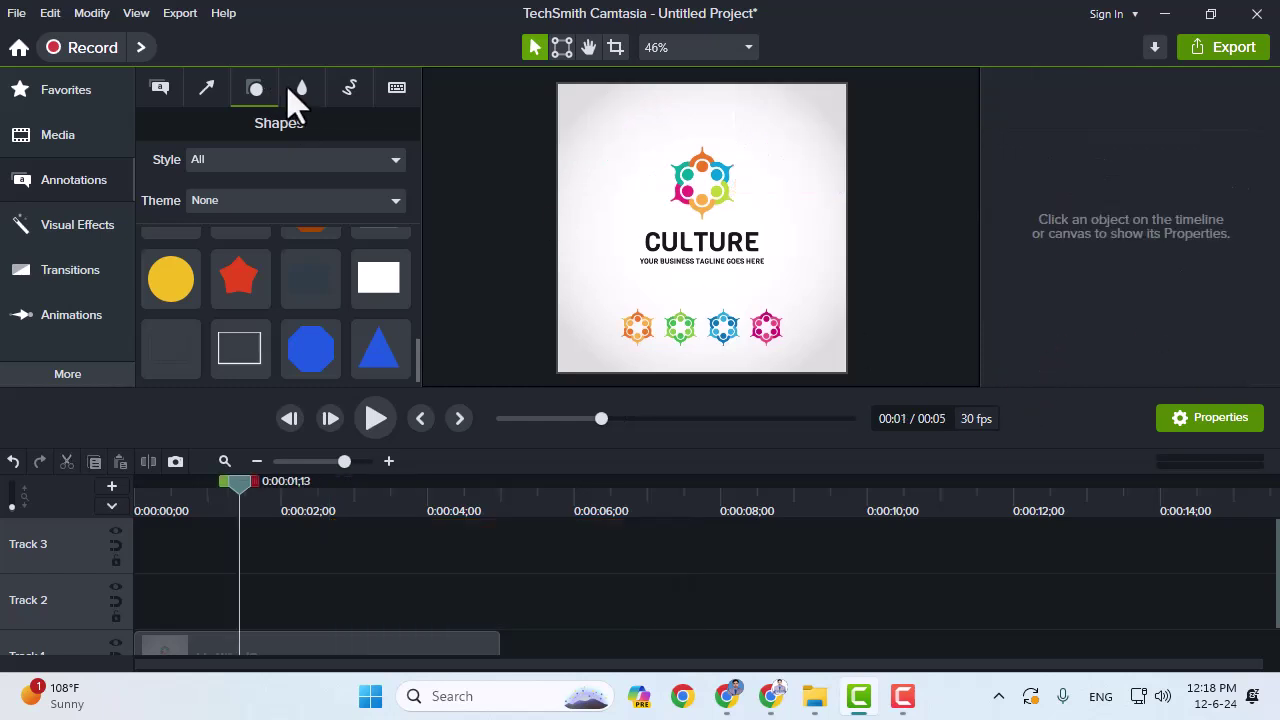
# - Look through the Blur & Highlight, Sketch Motion and Keystroke Callouts annotations, and return to Blur & Highlight
pyautogui.click(301, 86)
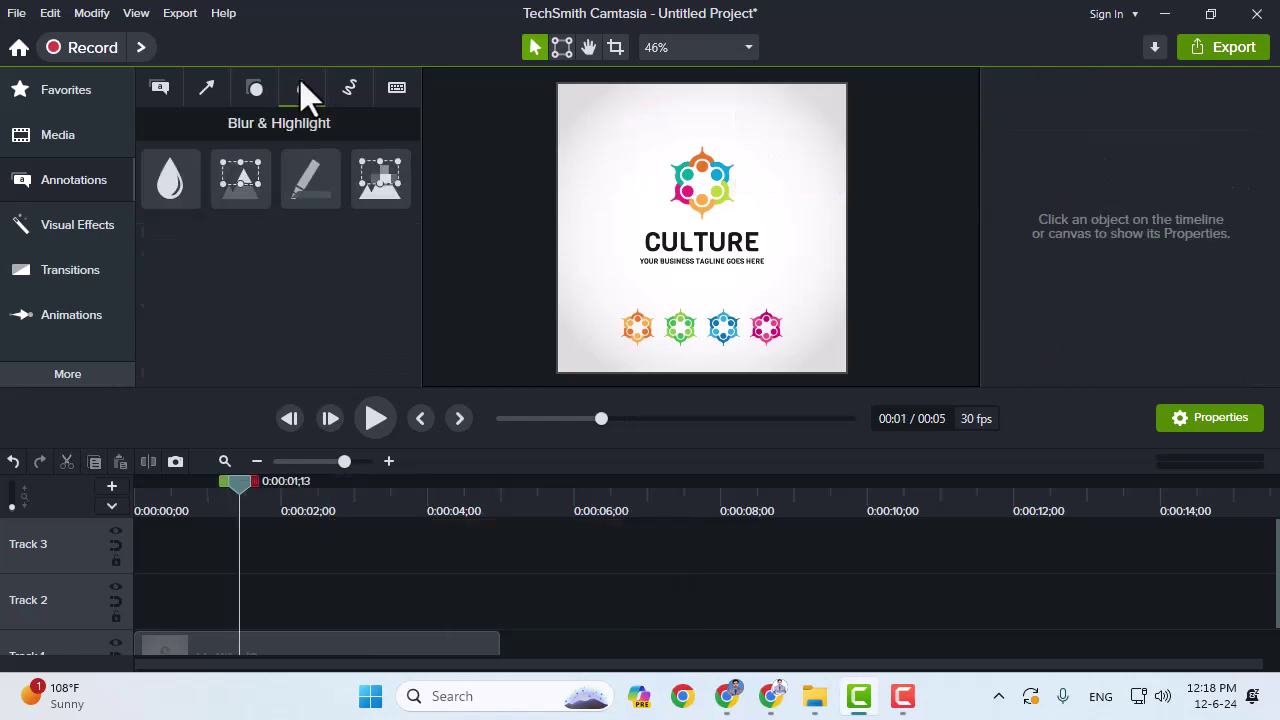
pyautogui.click(358, 86)
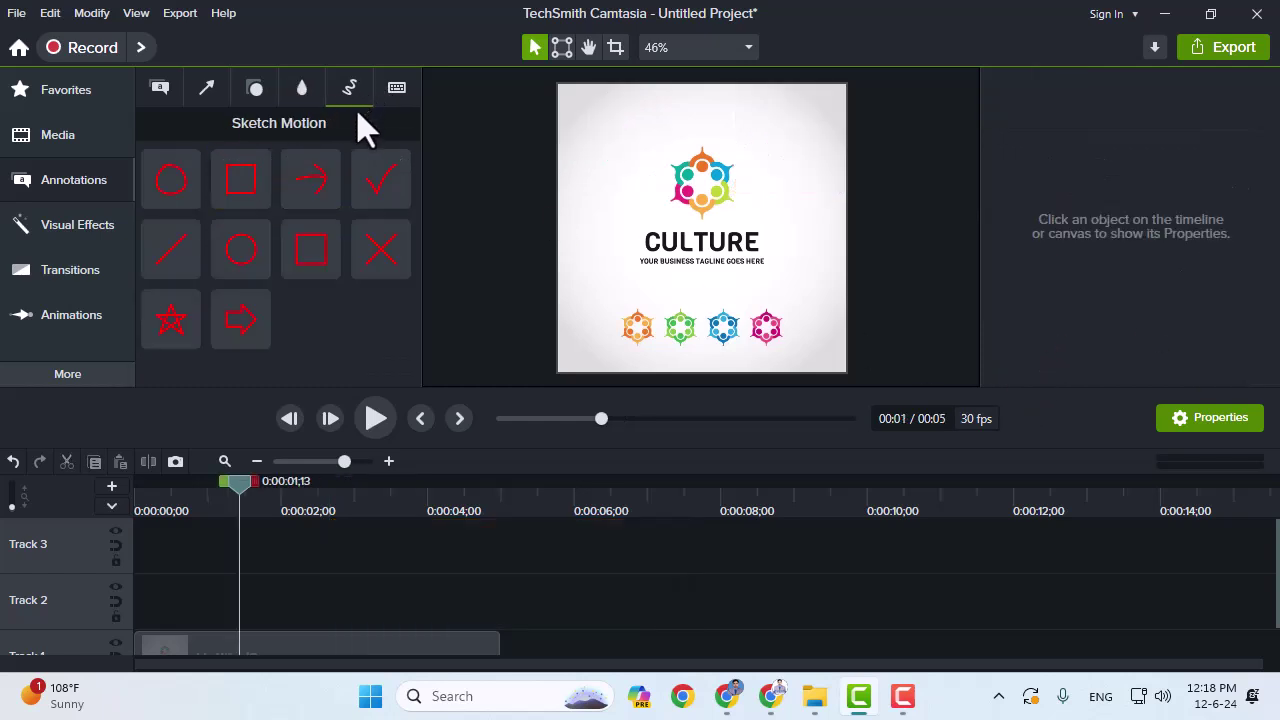
pyautogui.click(397, 88)
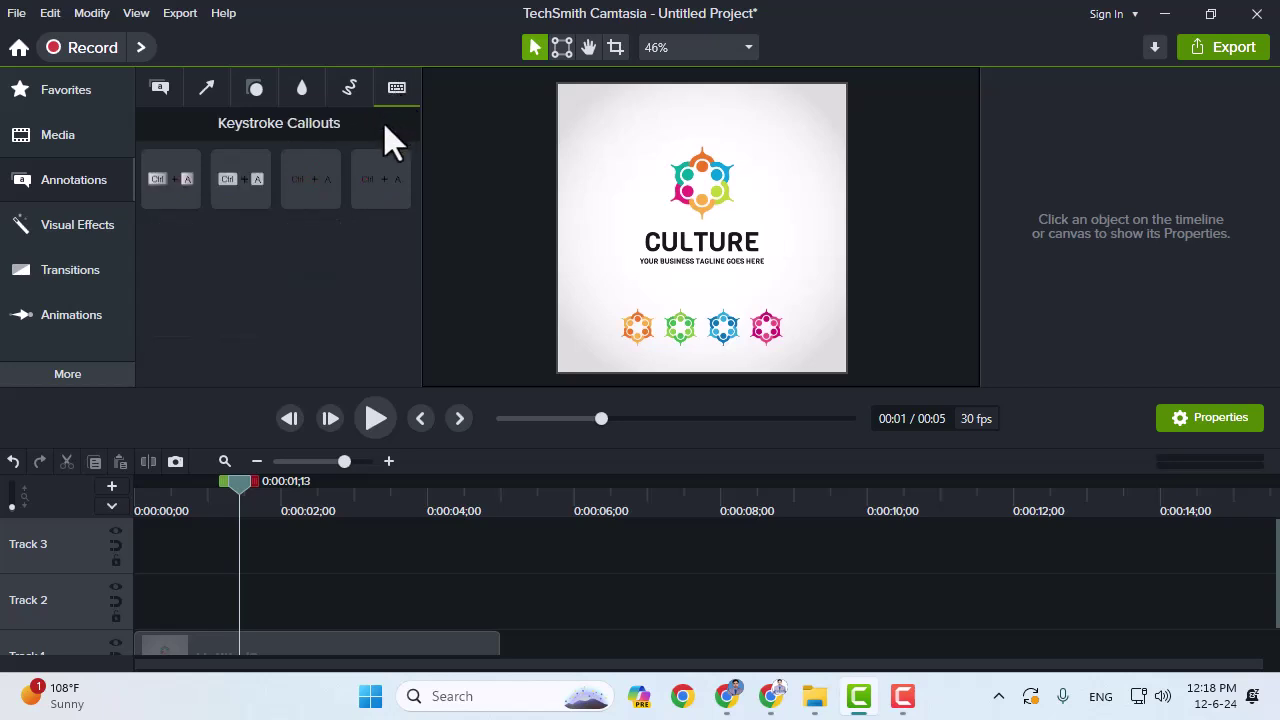
pyautogui.click(301, 95)
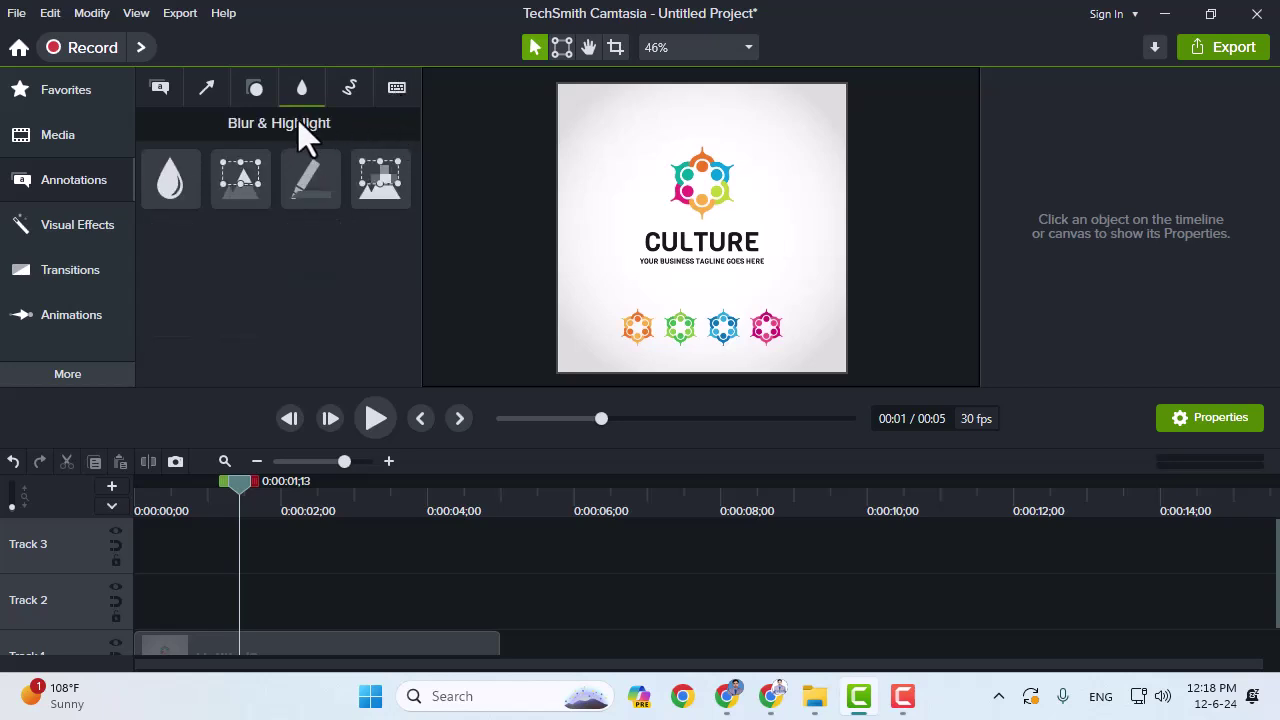